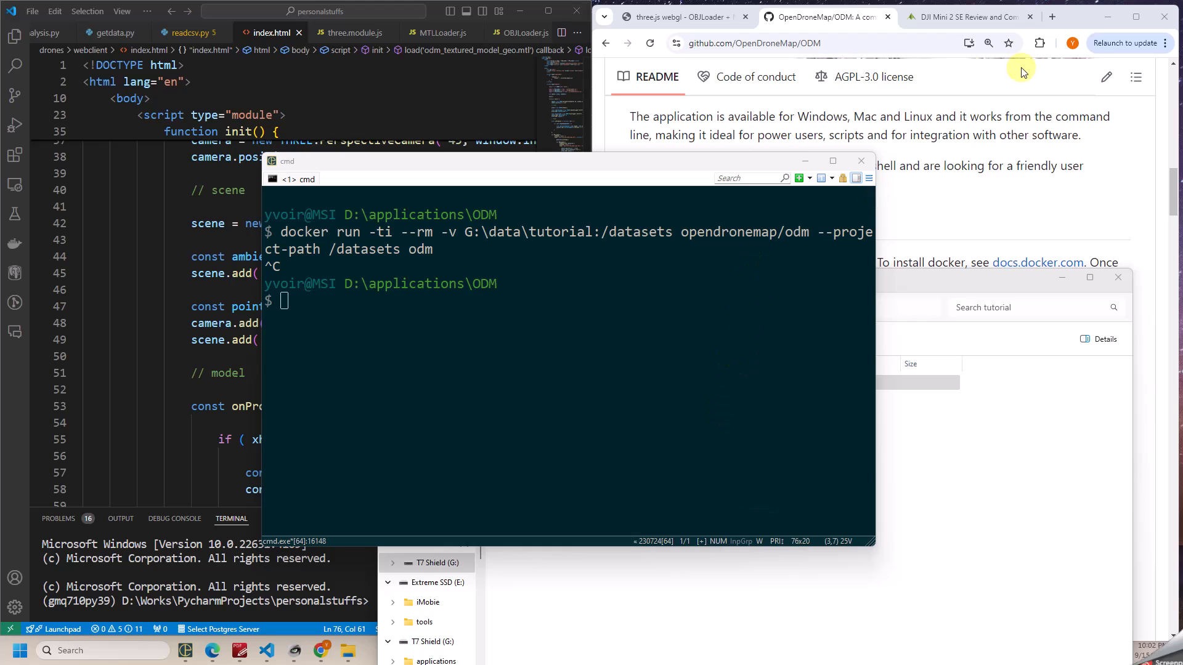
- View the DJI Mini 2 SE review page and open the tutorial\odm\images folder in File Explorer to examine the drone photos
left_click(962, 17)
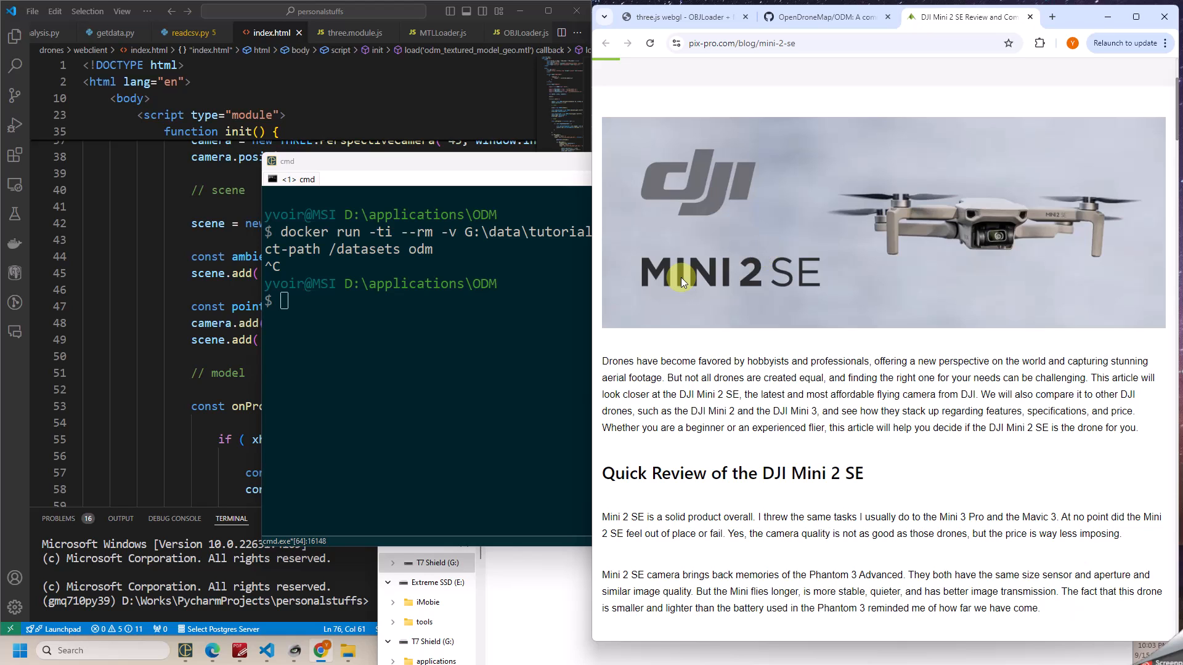
left_click(563, 568)
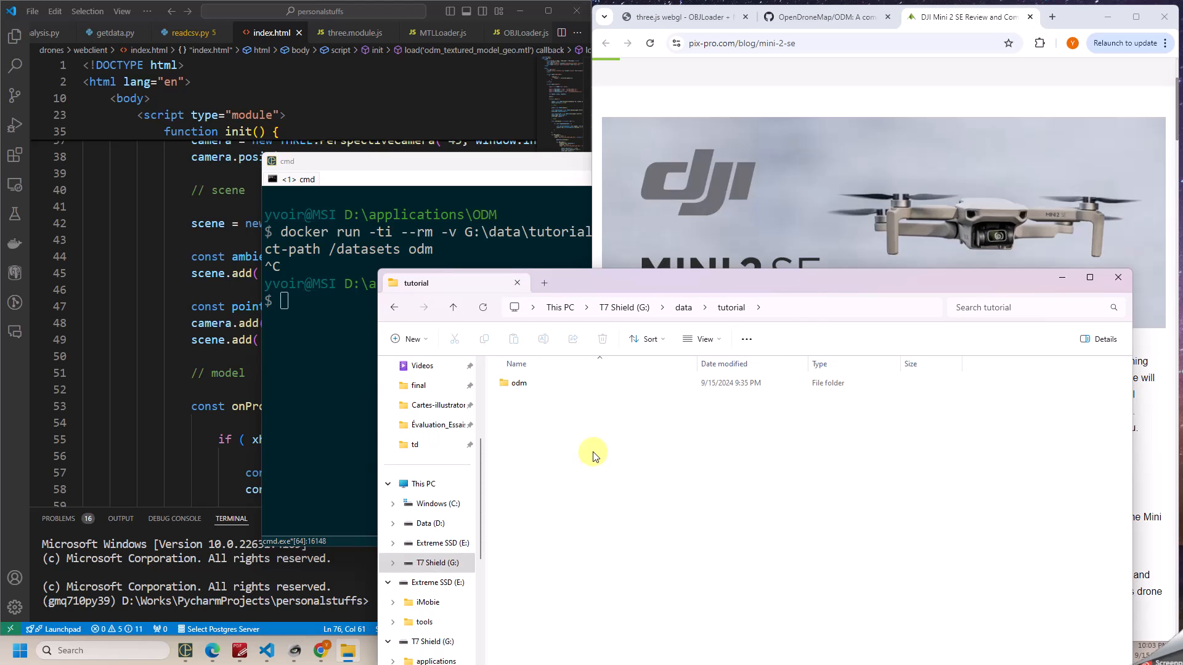
mouse_move(537, 392)
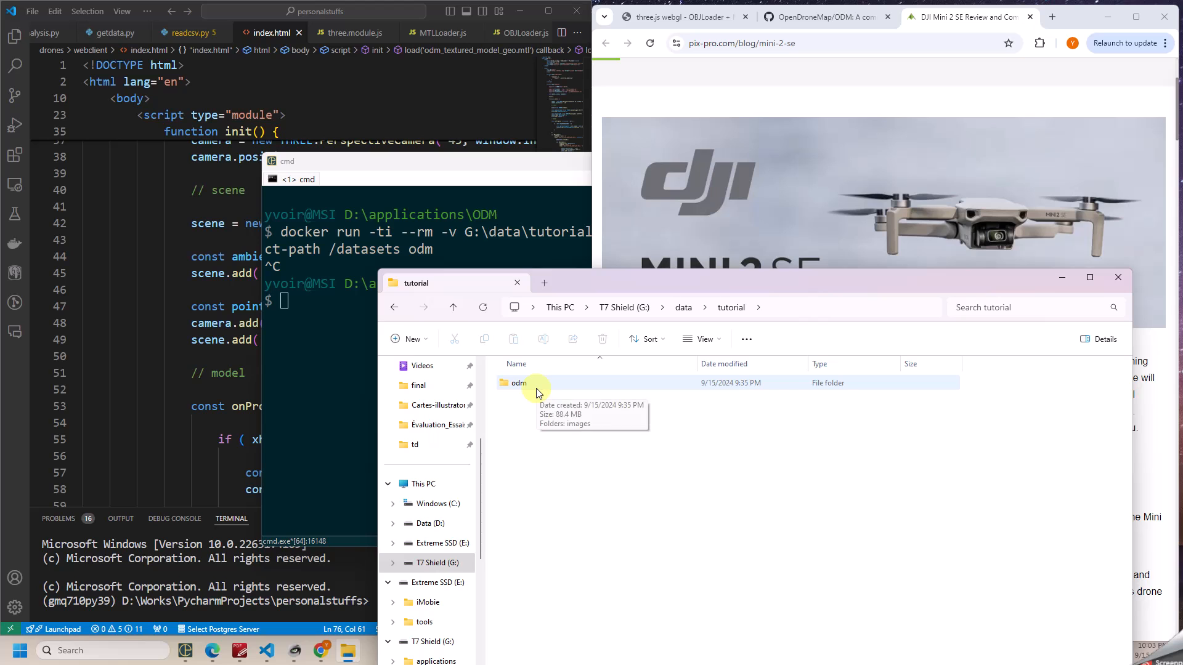
double_click(536, 389)
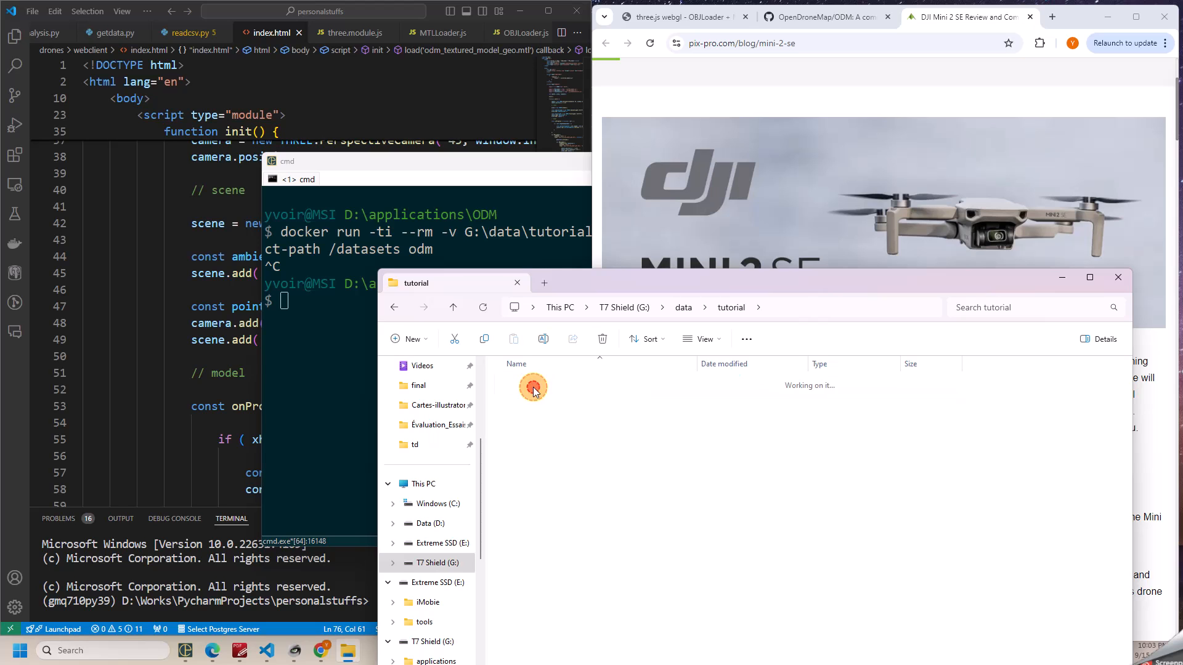
left_click(526, 387)
double_click(526, 387)
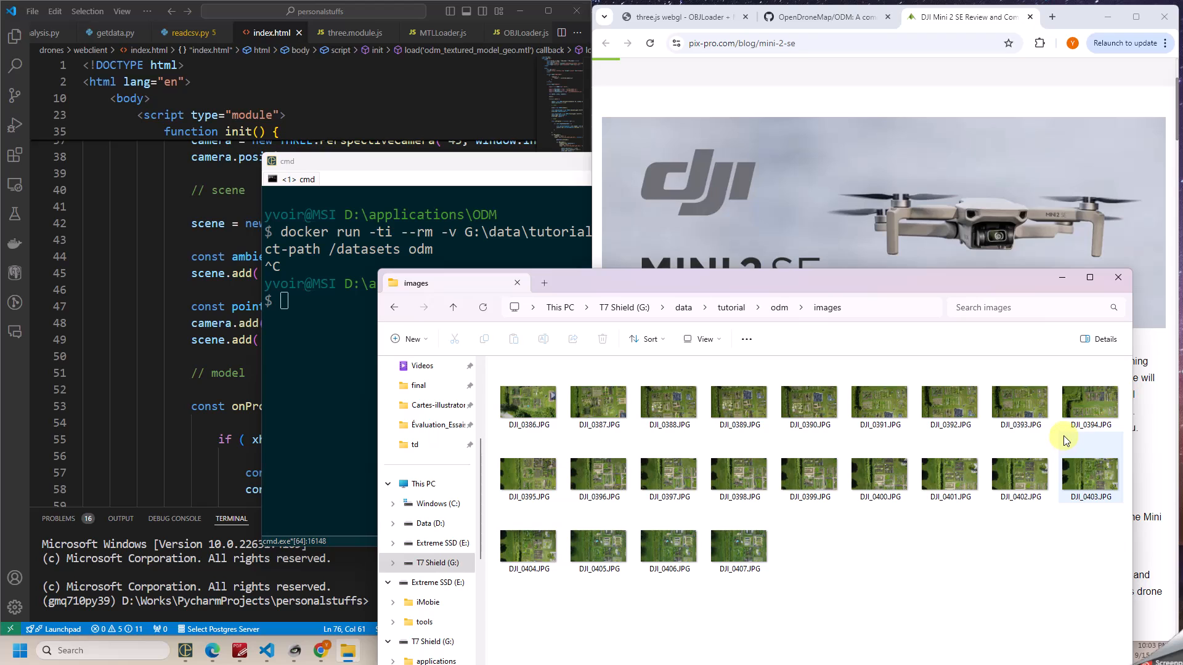
mouse_move(1063, 435)
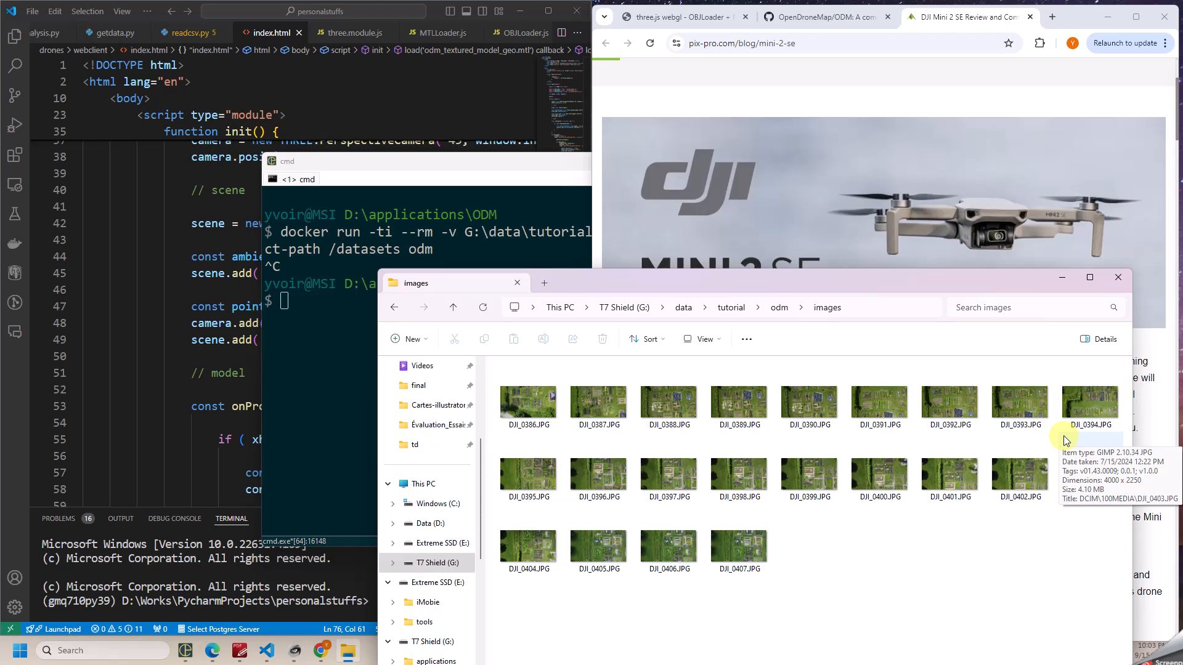
- Consult the OpenDroneMap quickstart page and recall docker run -ti --rm -v G:\data\tutorial:/datasets opendronemap/odm --project-path /datasets odm in the terminal, highlighting the image name
left_click(825, 19)
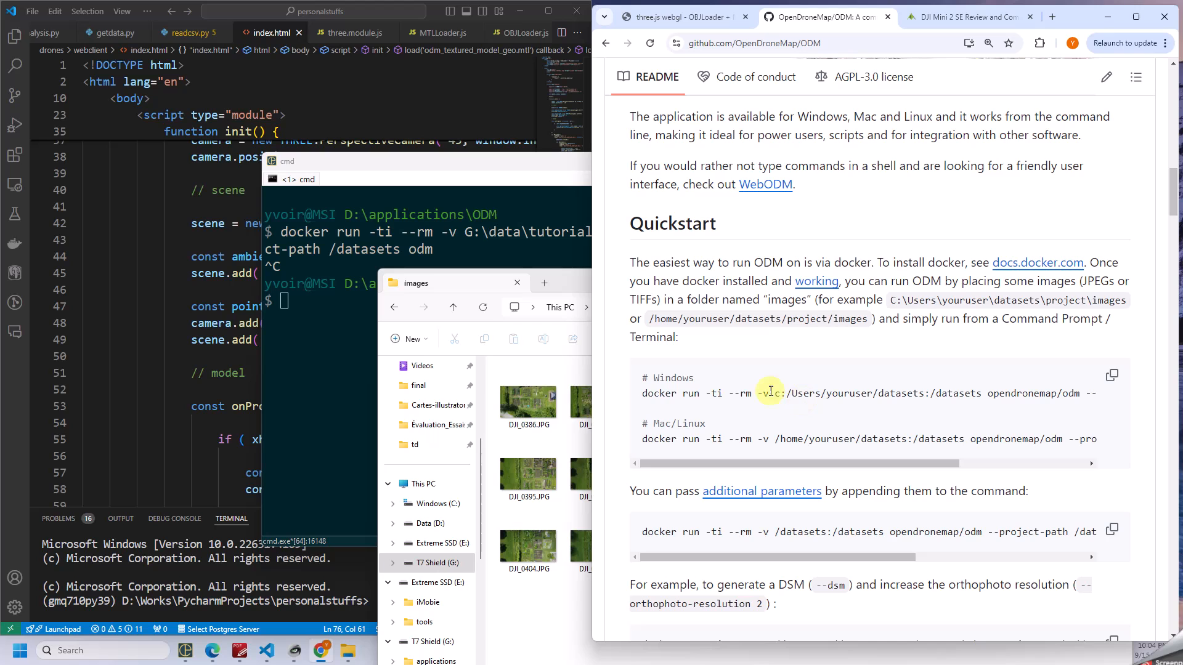
left_click(319, 235)
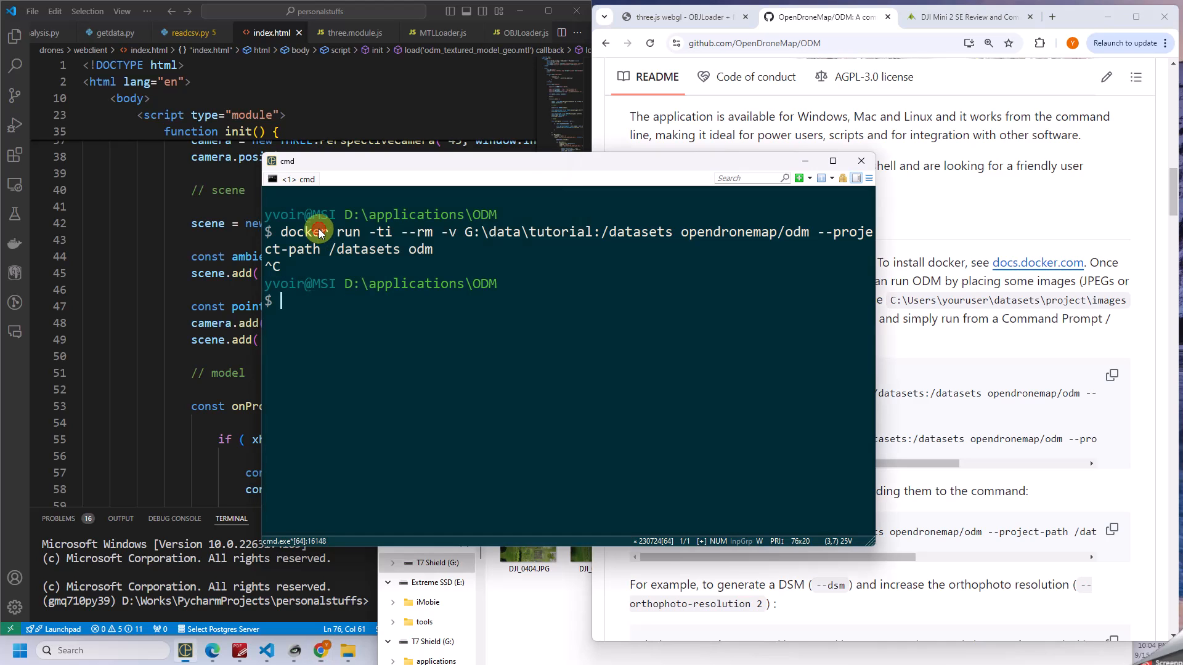
key("Up")
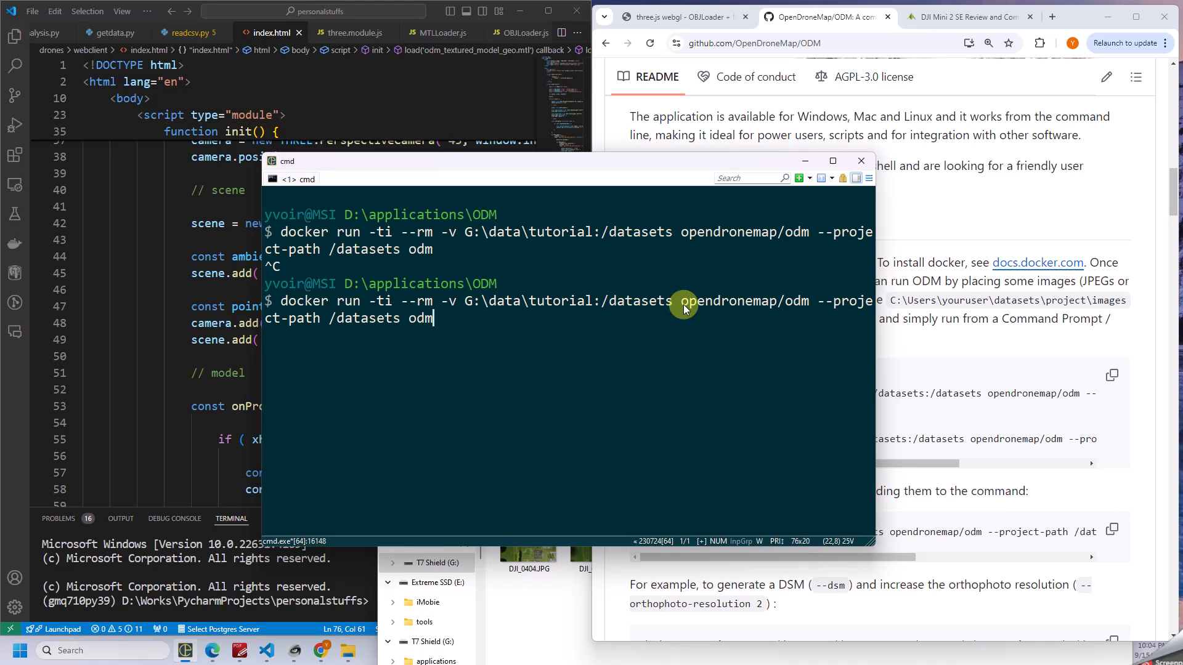
left_click_drag(682, 303, 807, 302)
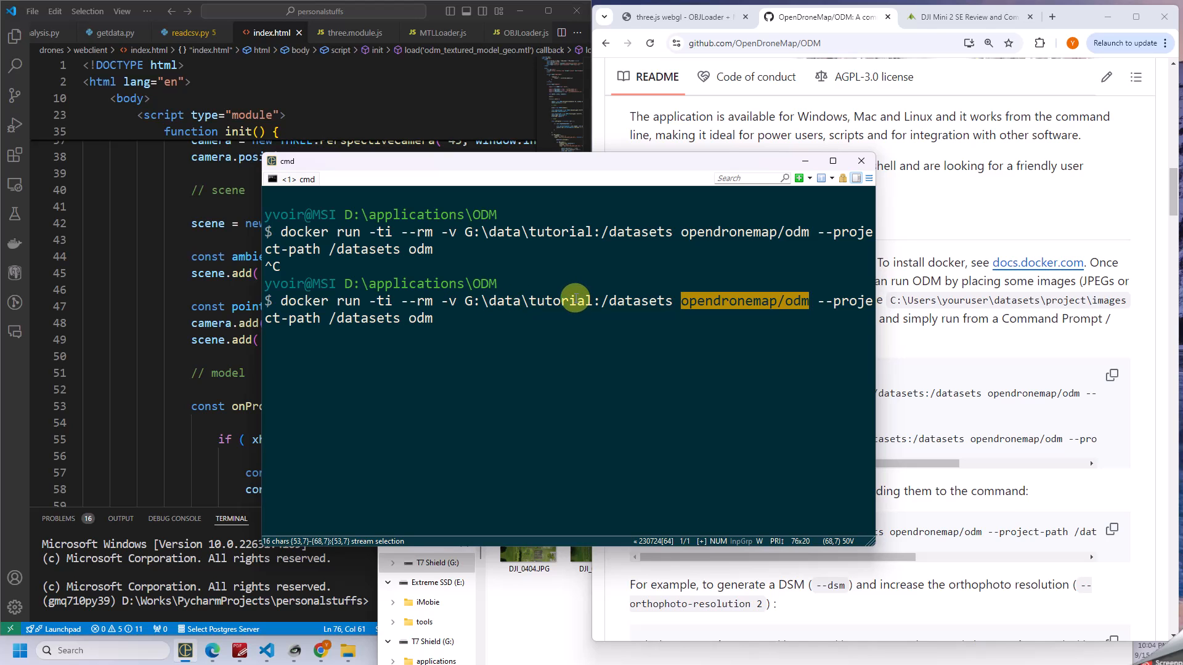
- Check the G:\data\tutorial folder that holds the odm project and run the recalled ODM docker command in the terminal
left_click(568, 587)
left_click(731, 308)
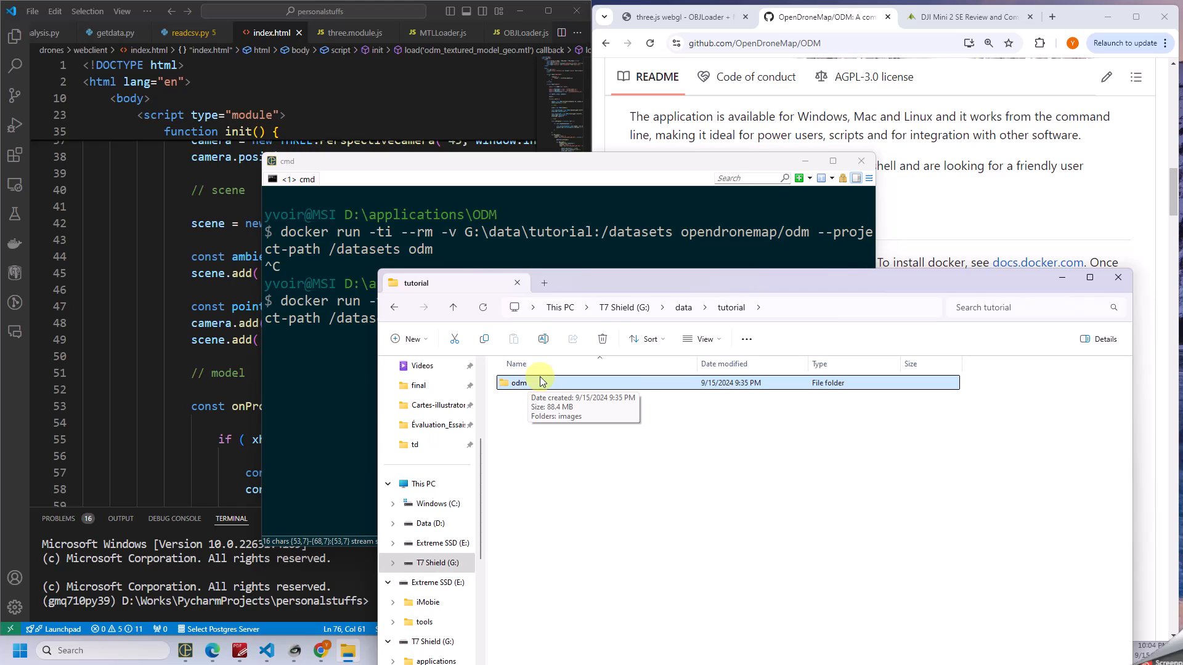
left_click(684, 308)
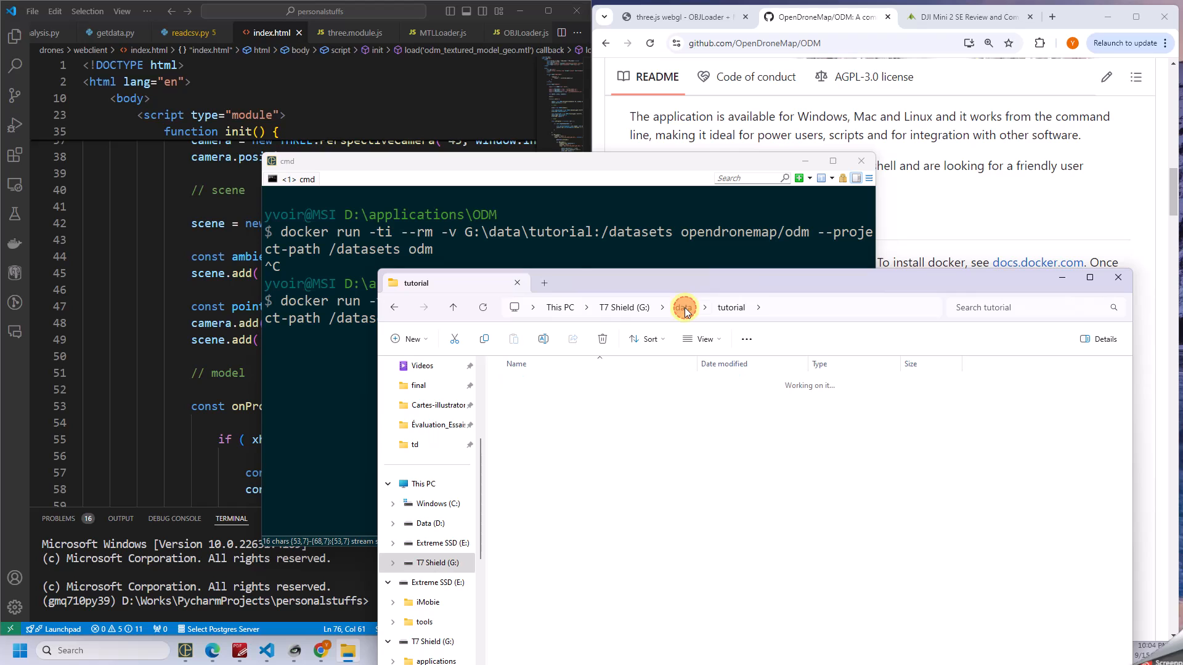
double_click(533, 500)
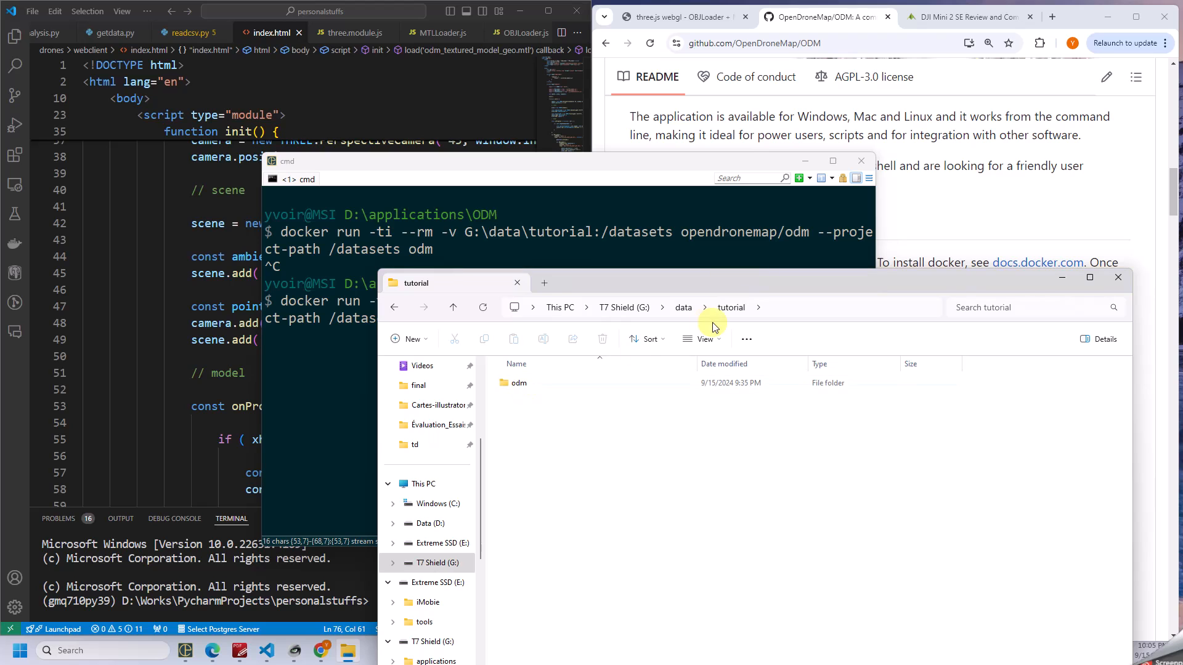
left_click(655, 250)
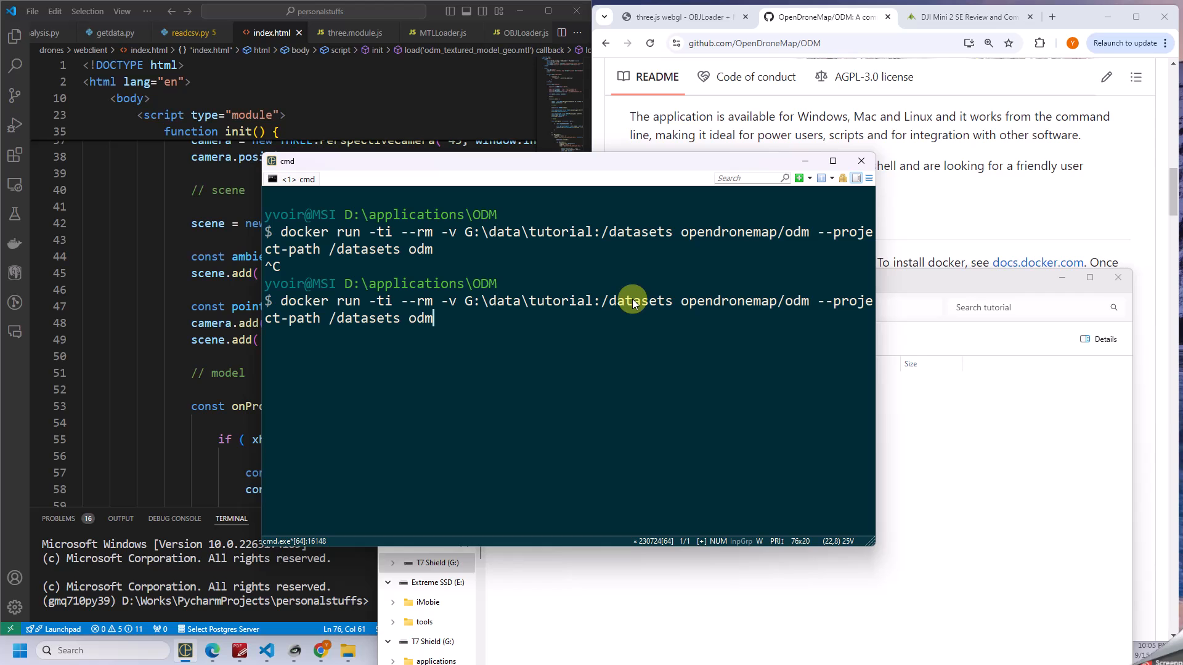
key("Return")
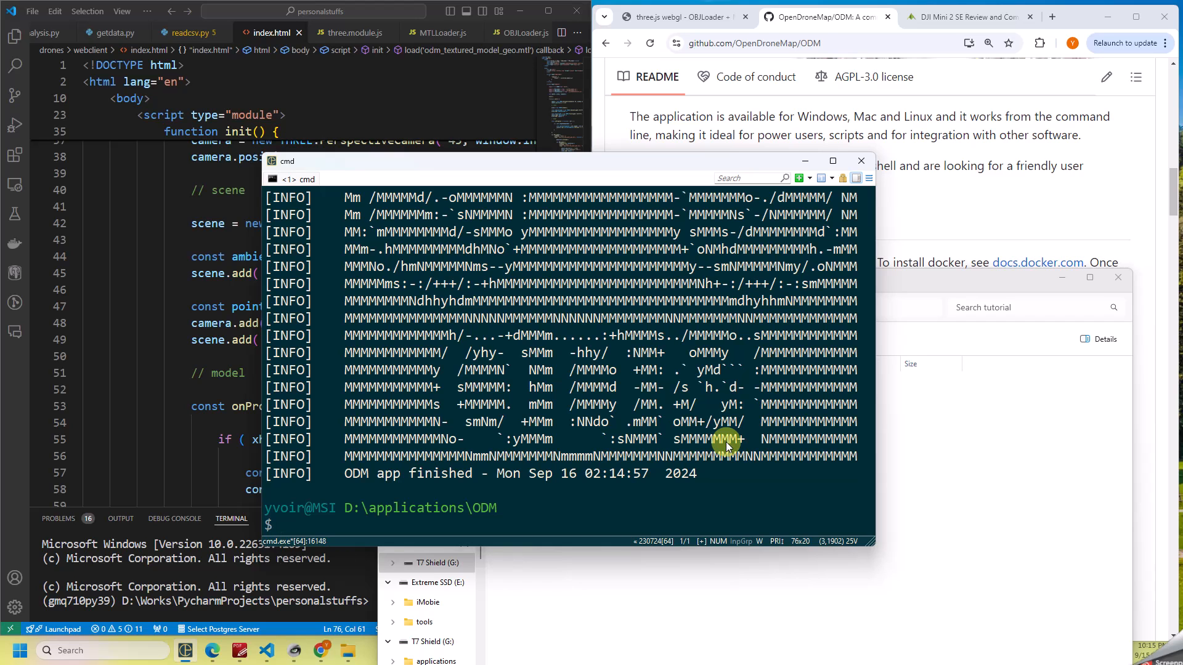
- Open the odm project folder in File Explorer to view the generated outputs and go into odm_orthophoto
left_click(898, 294)
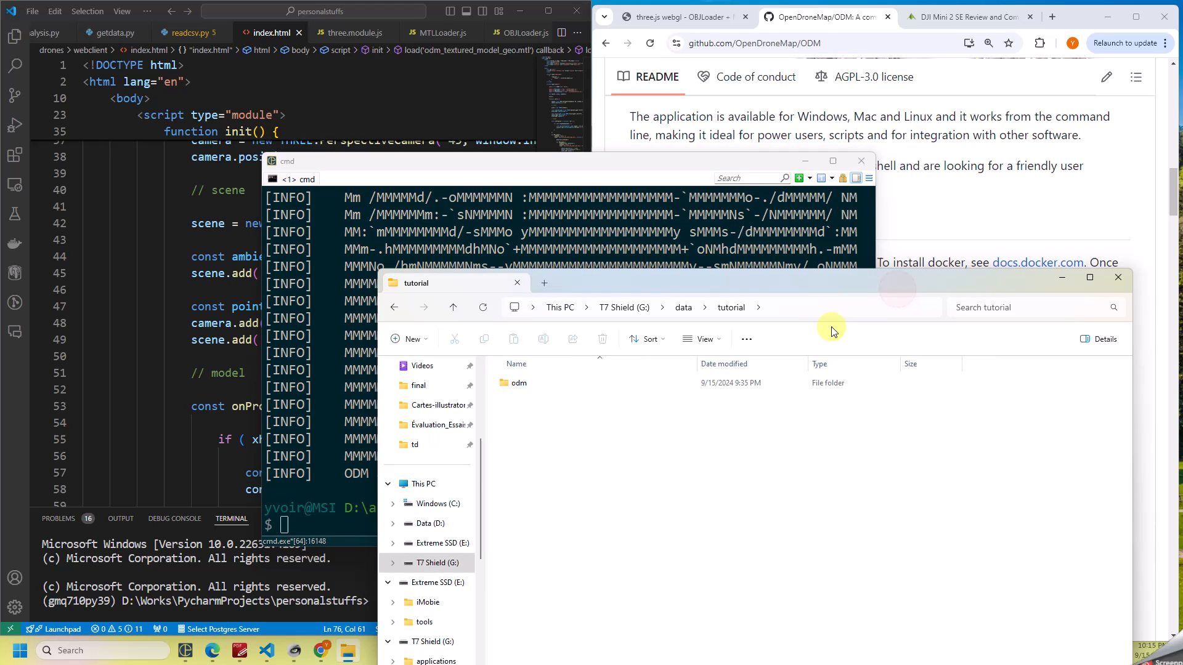
double_click(519, 383)
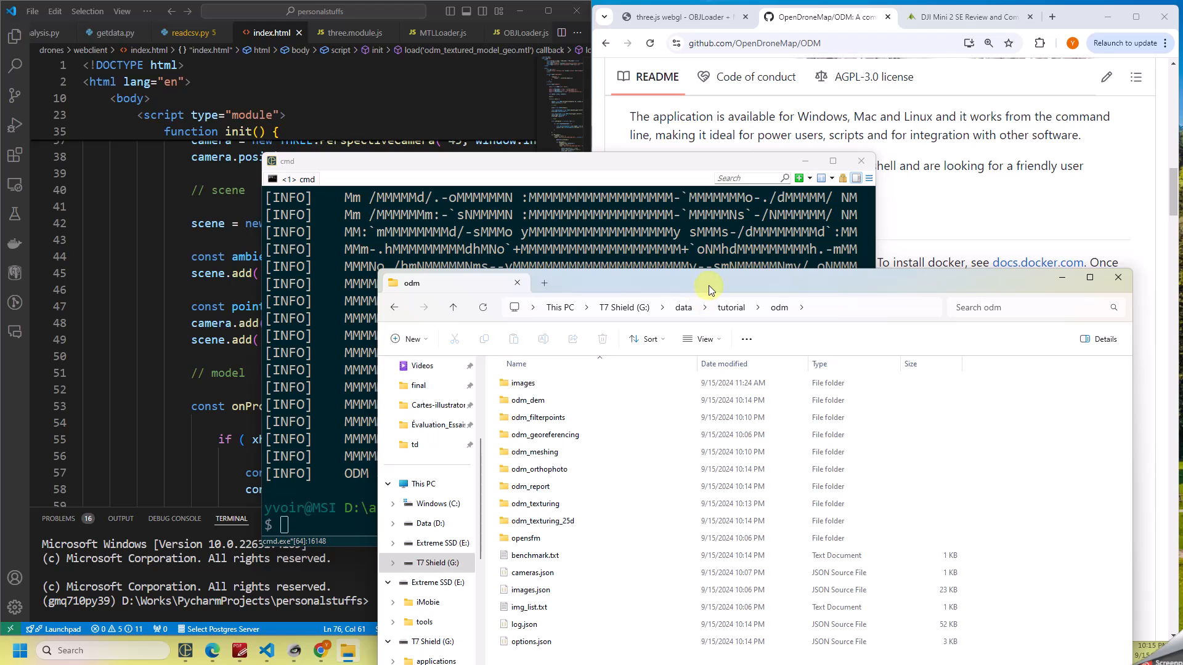
left_click_drag(709, 286, 733, 144)
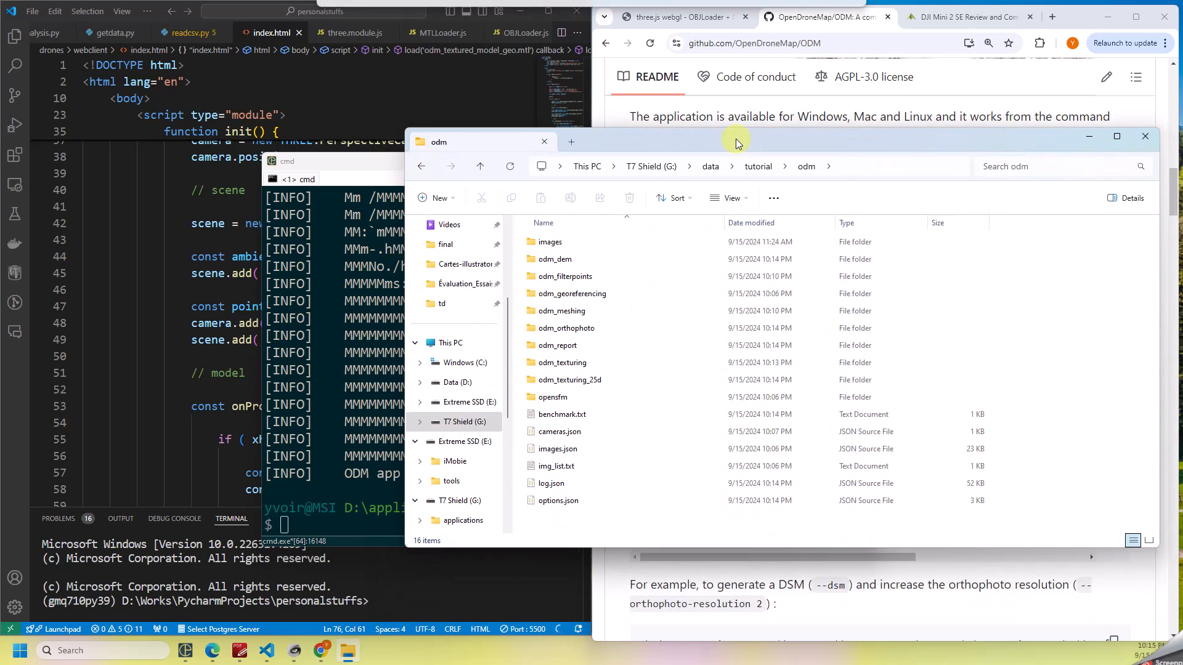
left_click(550, 242)
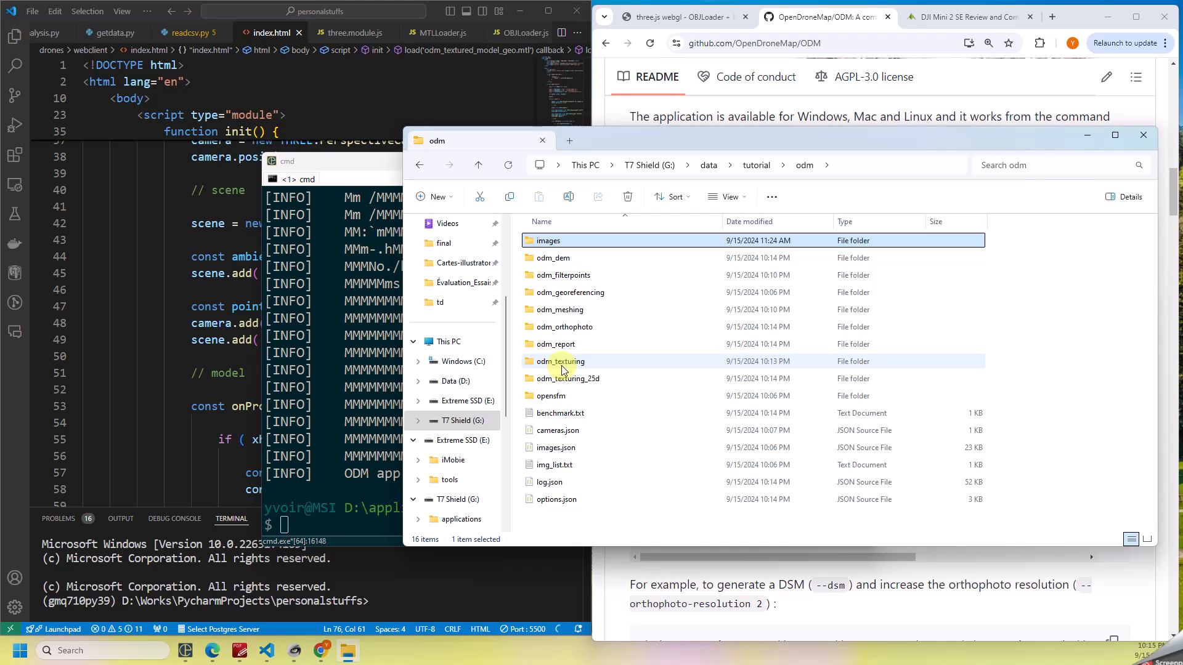
double_click(565, 329)
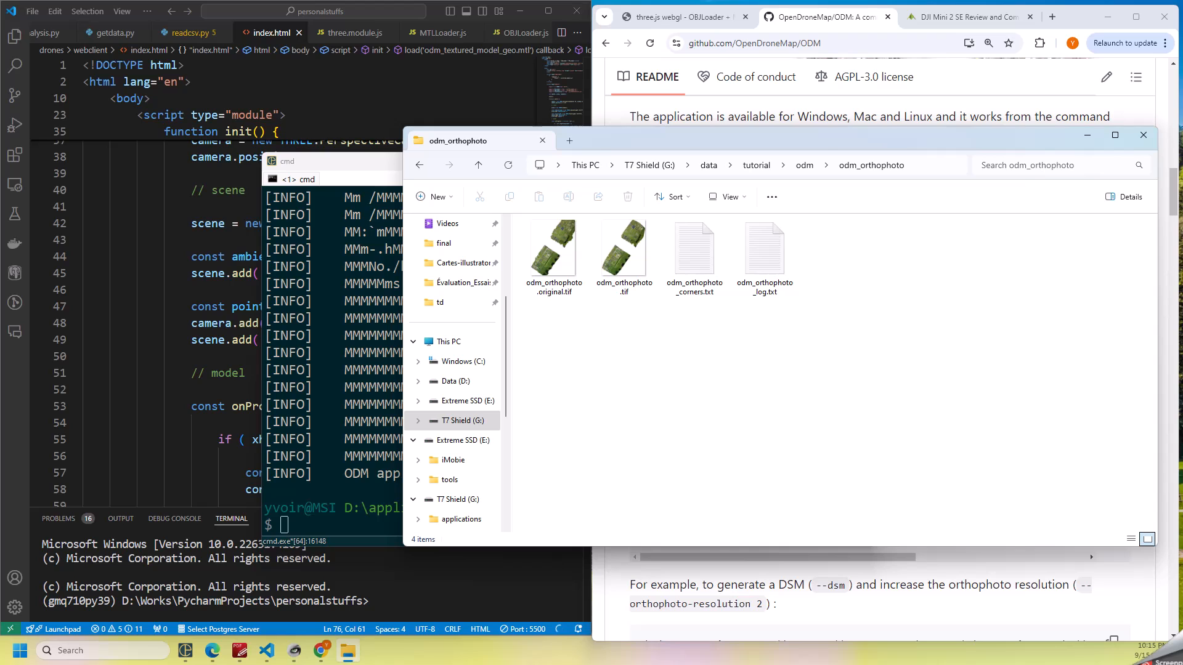
- Open odm_orthophoto.original.tif in QGIS, examine the garden plots up close, and minimize QGIS
left_click(612, 266)
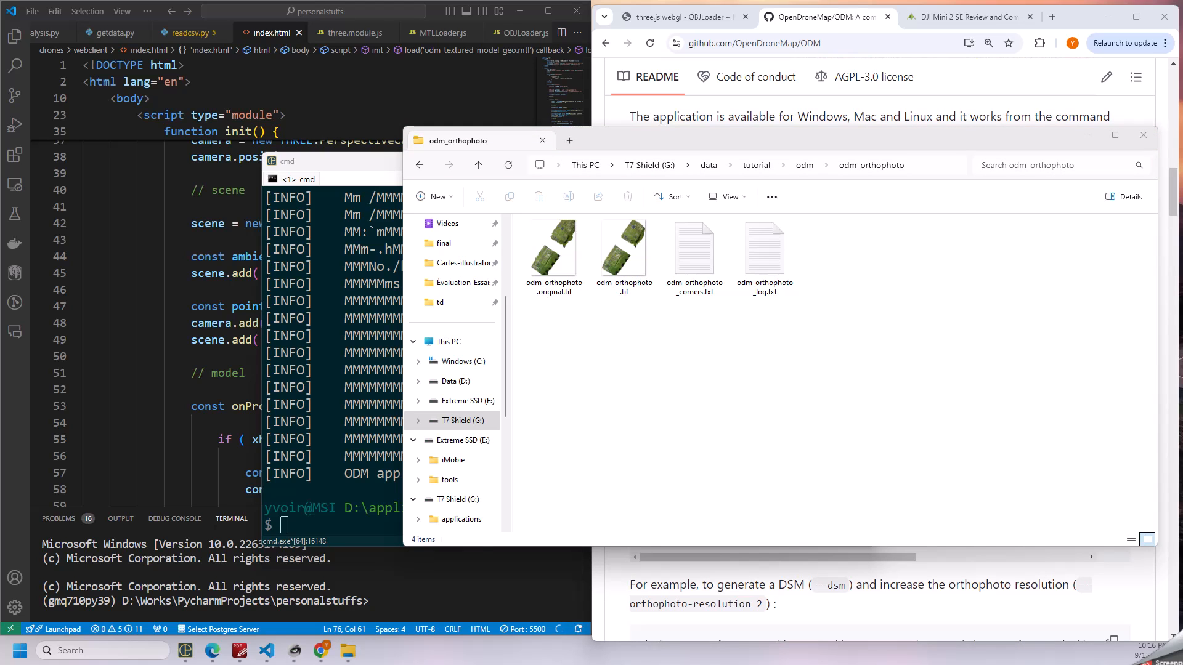
left_click(555, 246)
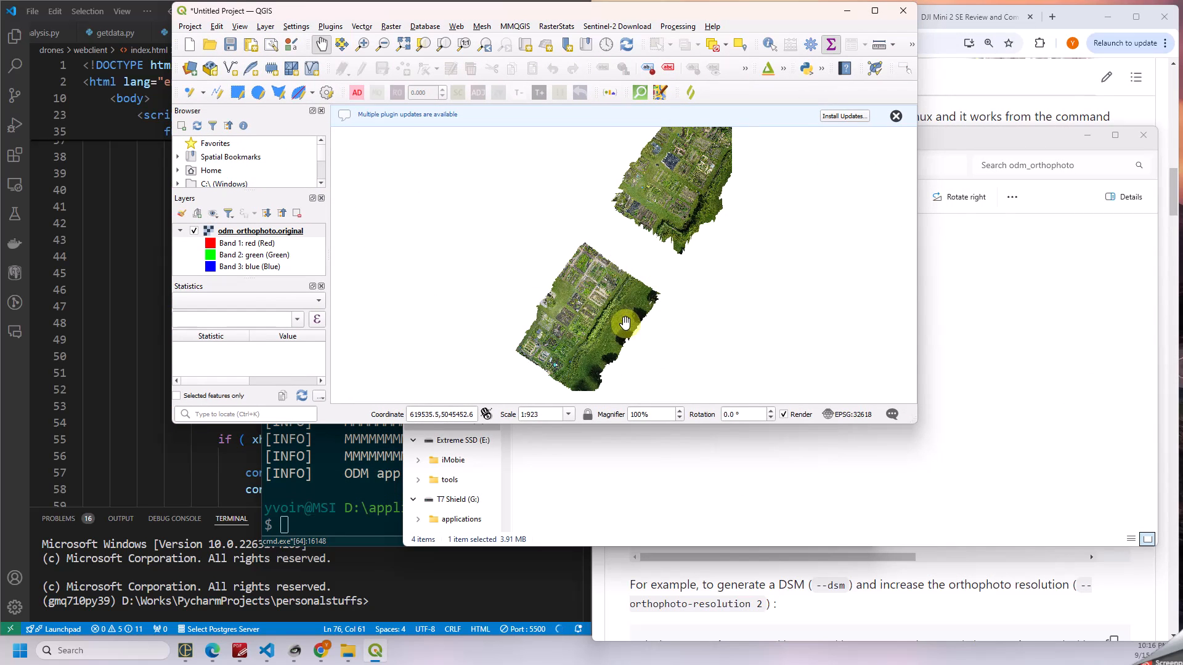
scroll(594, 313, "up", 6)
scroll(594, 312, "down", 2)
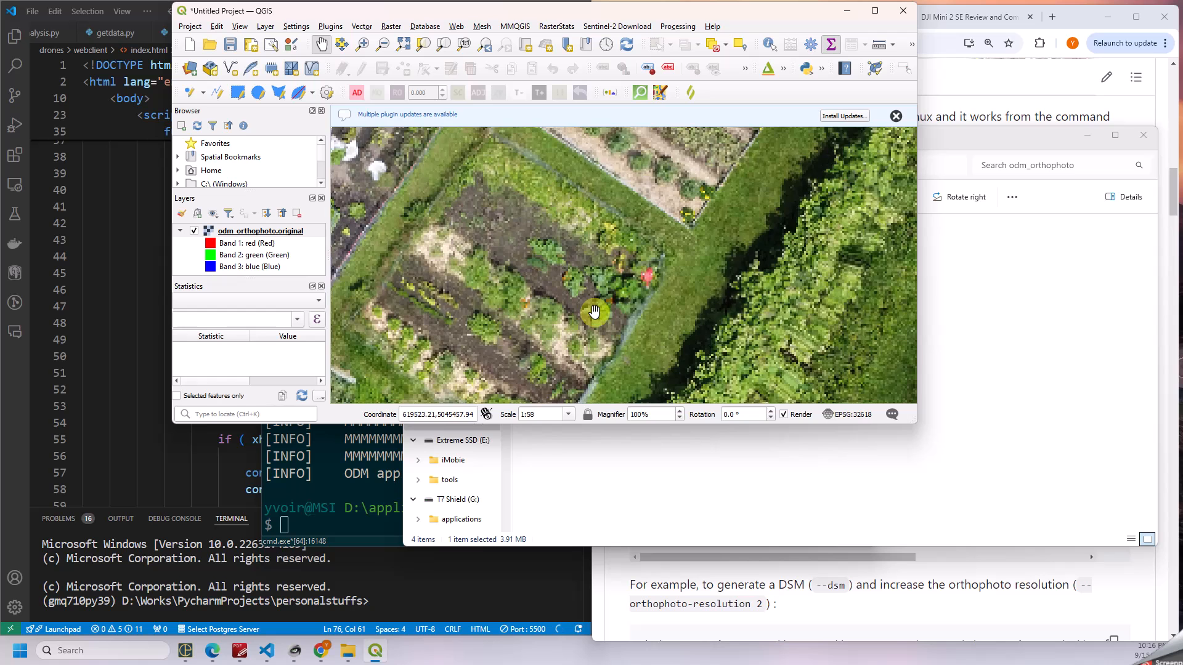
scroll(593, 313, "down", 3)
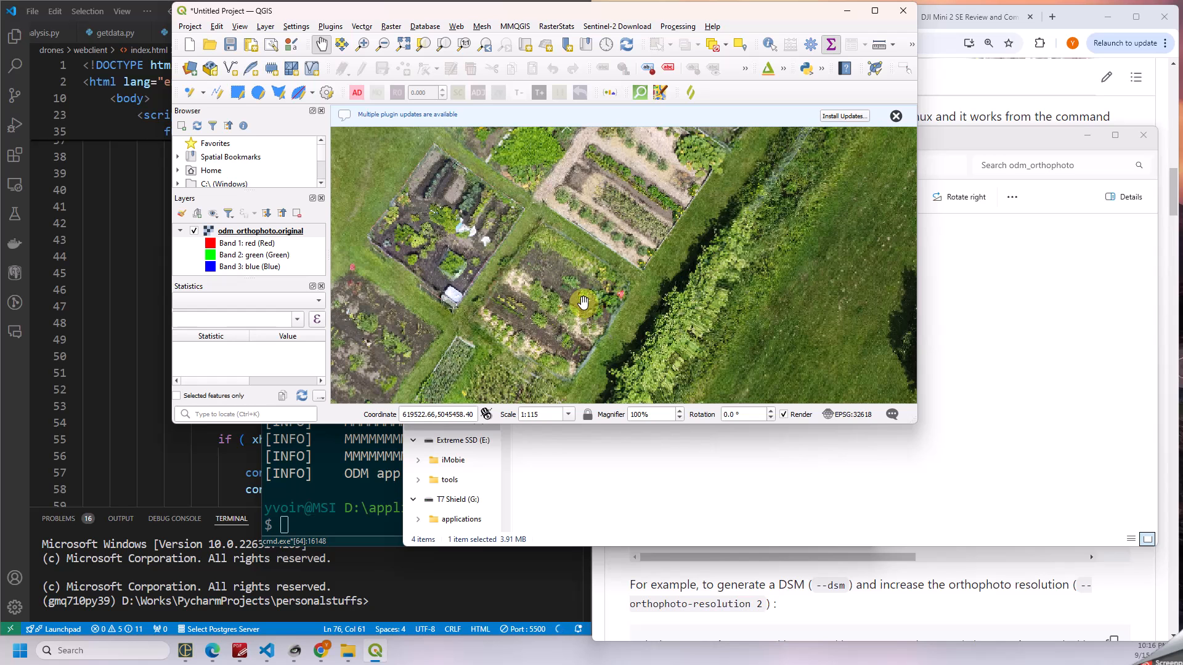
scroll(583, 302, "up", 3)
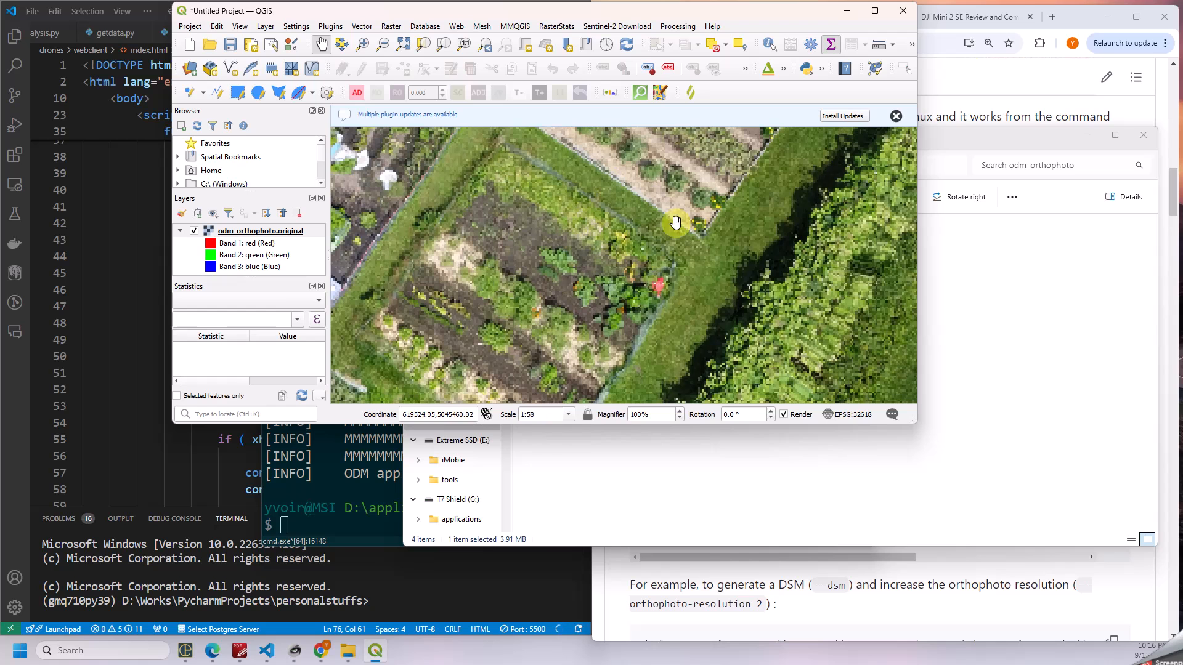
left_click(847, 15)
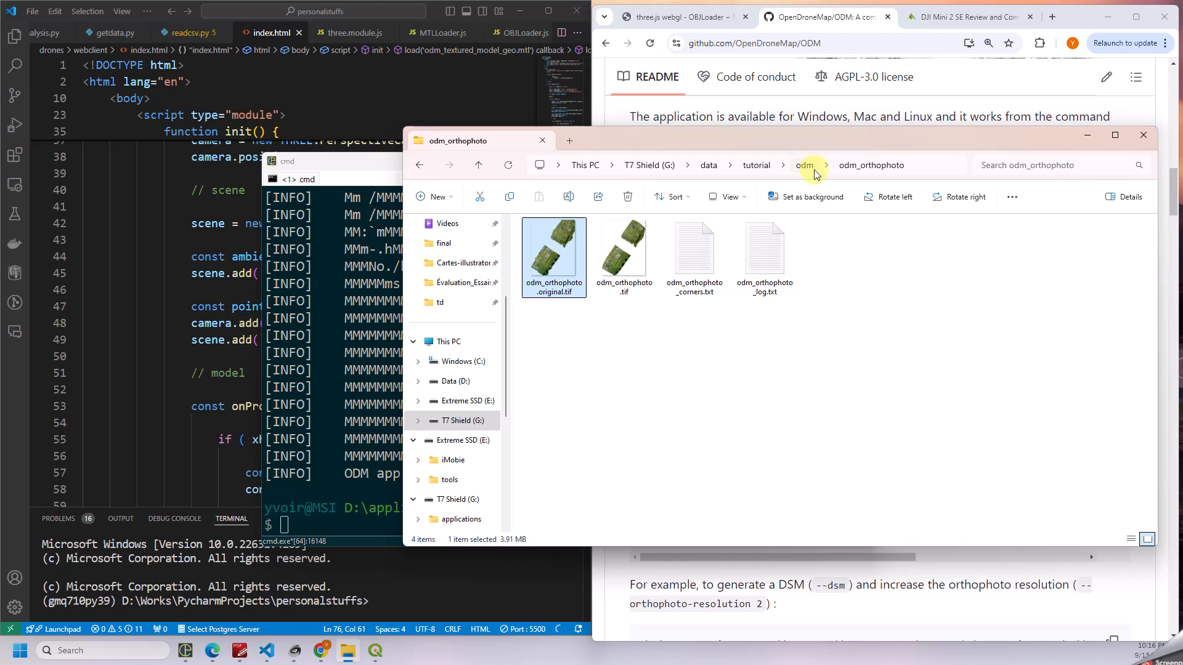
- Load odm_textured_model_geo.obj from the odm_texturing_25d output folder into MeshLab
left_click(812, 171)
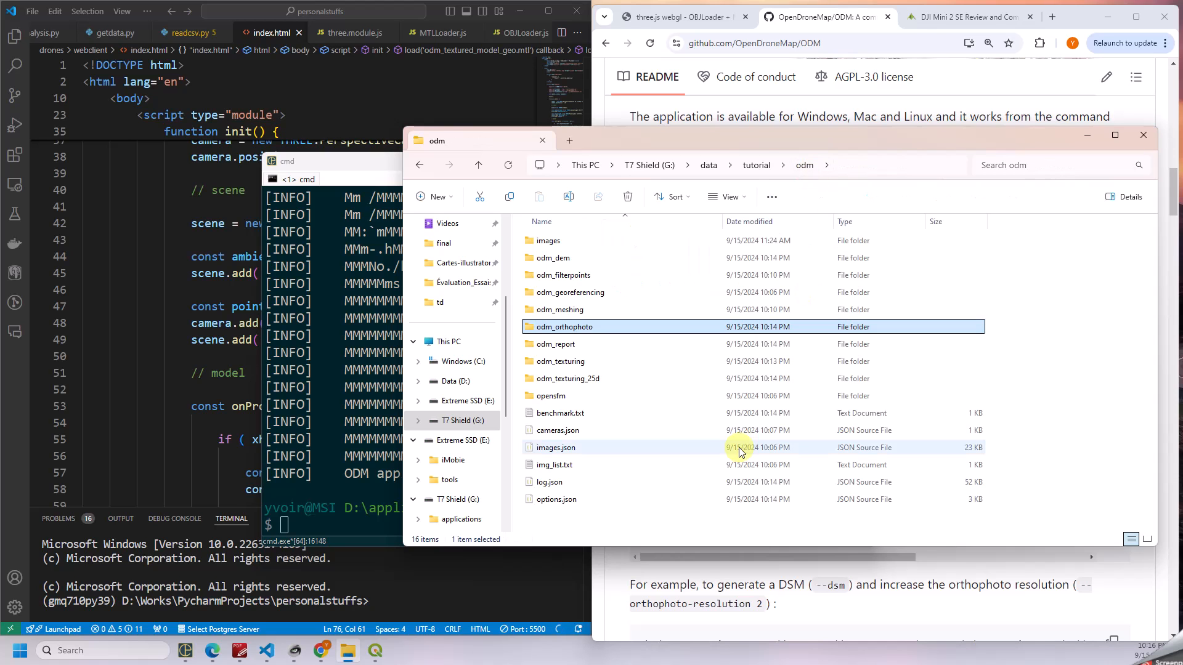
double_click(561, 379)
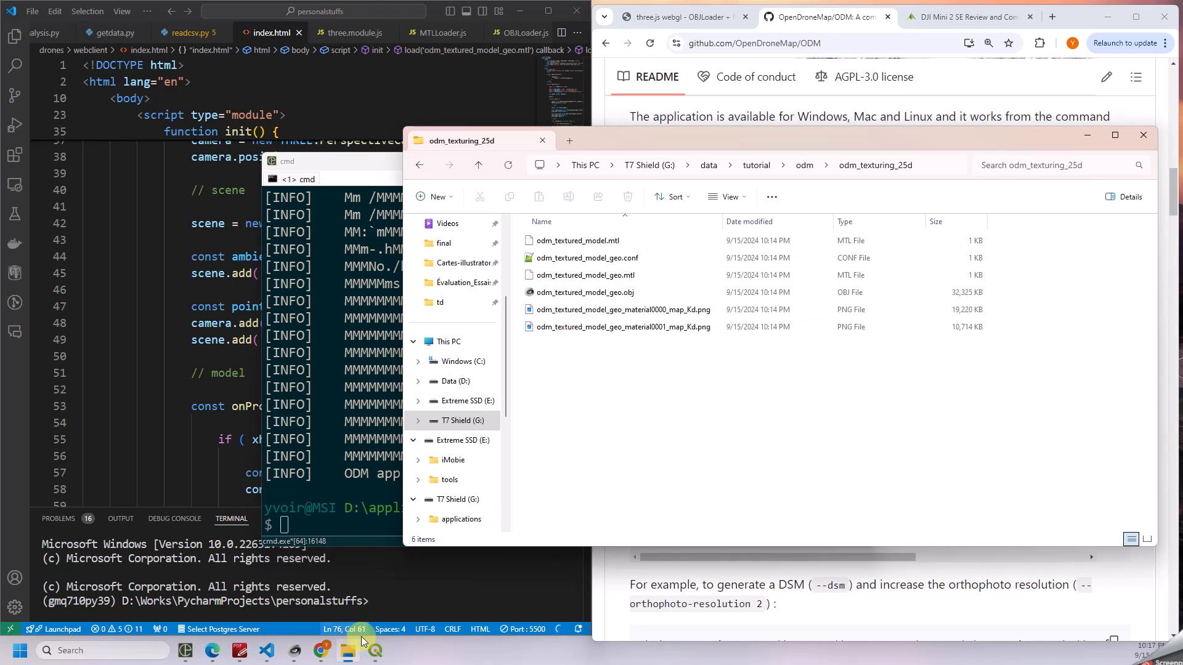
left_click(294, 650)
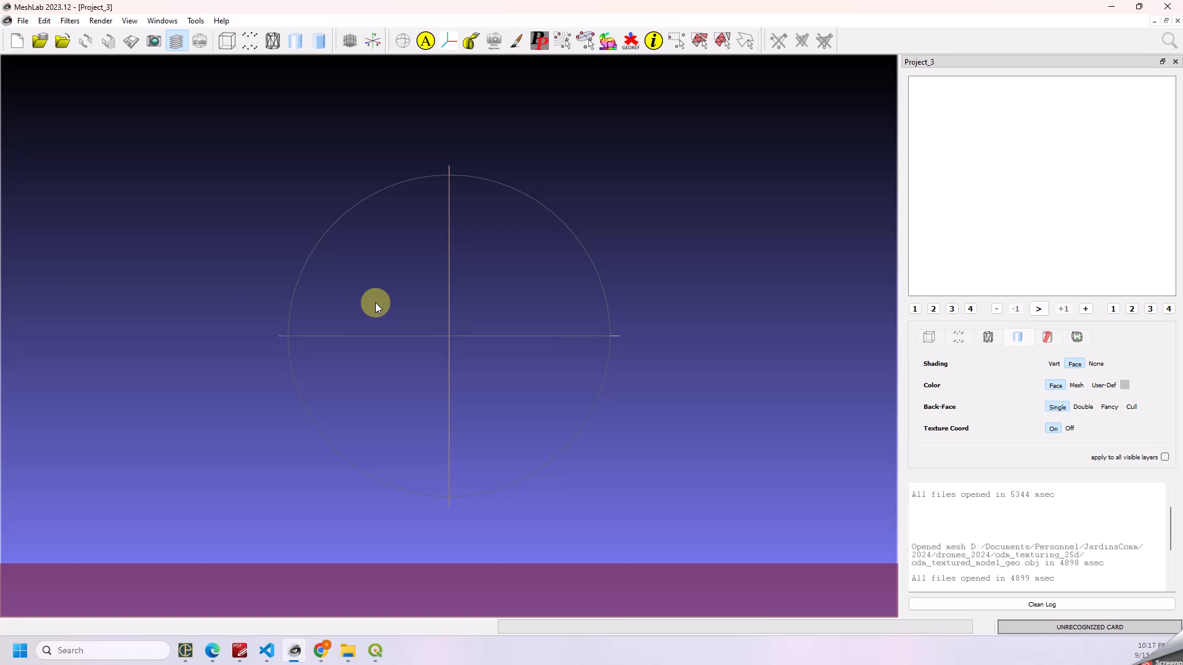
key("alt+Tab")
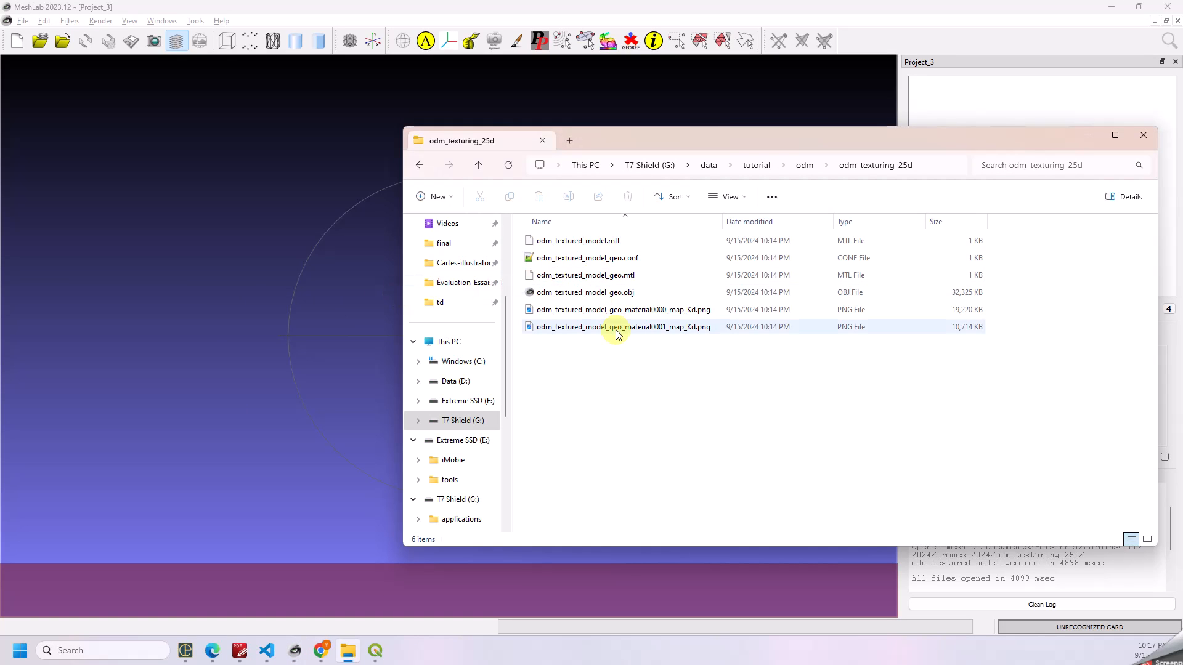
left_click_drag(606, 292, 319, 302)
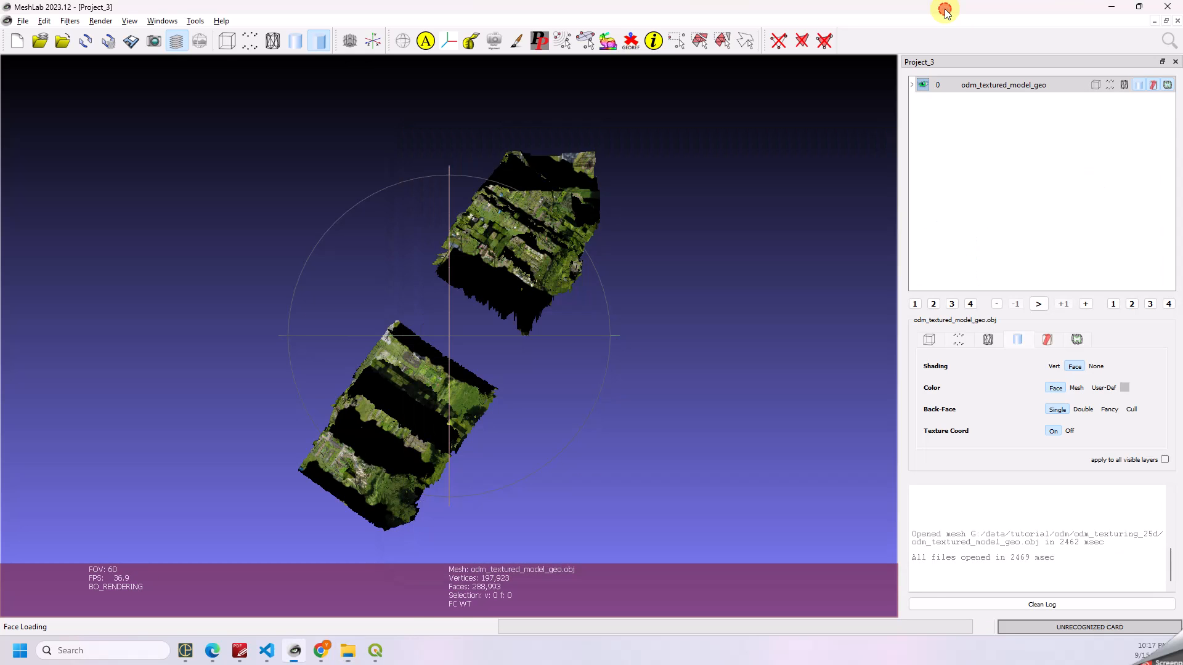
- Inspect the textured model in MeshLab from different distances and angles, and return to the odm_texturing_25d folder
scroll(405, 409, "up", 10)
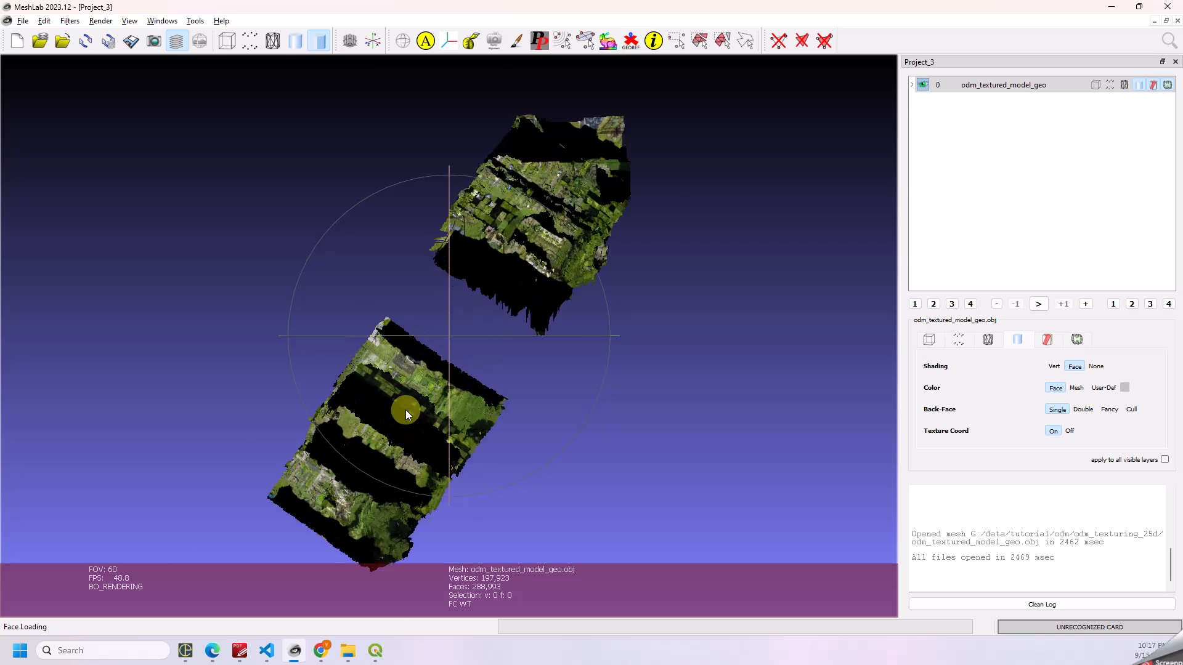
scroll(405, 409, "down", 10)
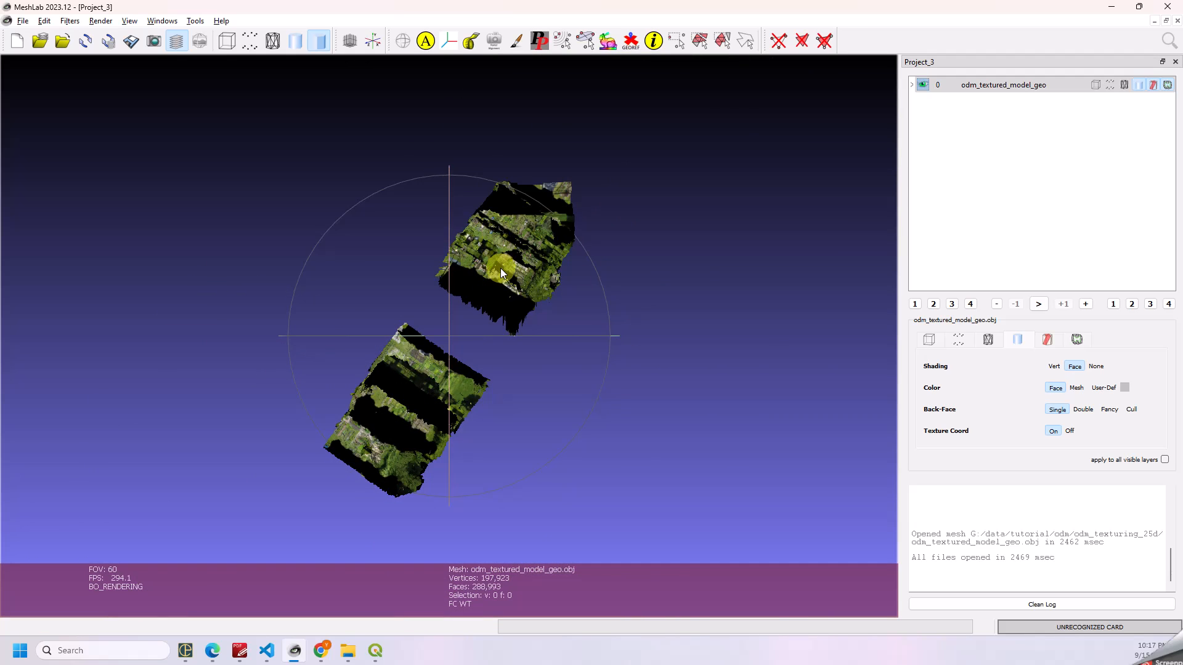
left_click_drag(501, 268, 242, 124)
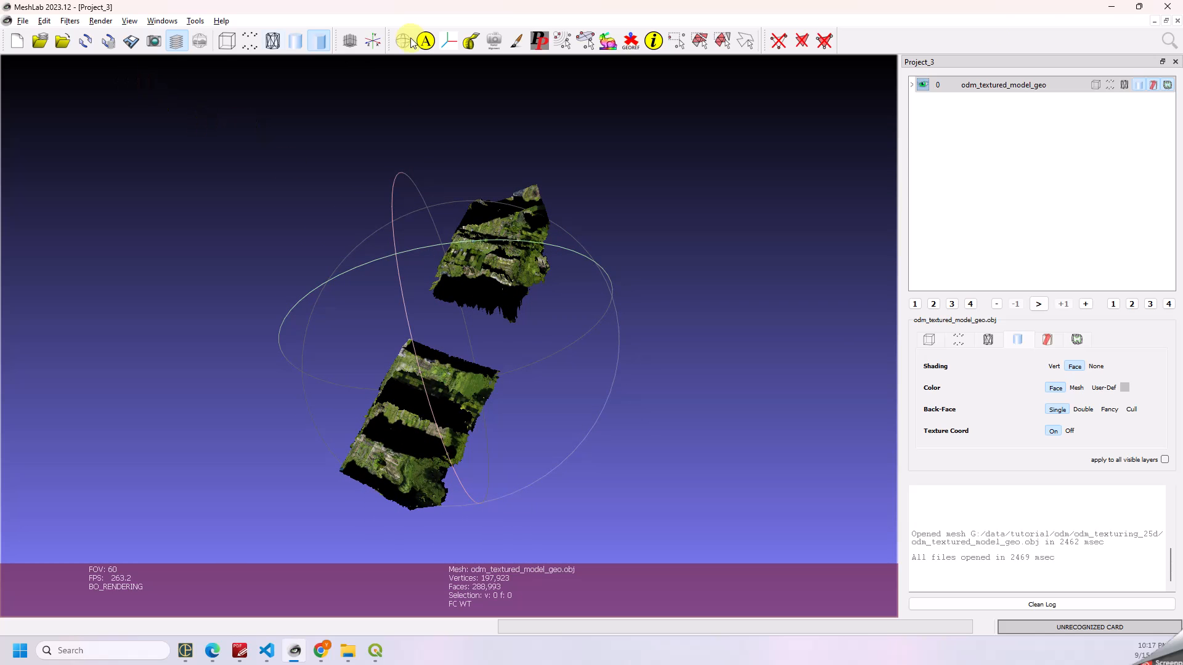
left_click(1113, 12)
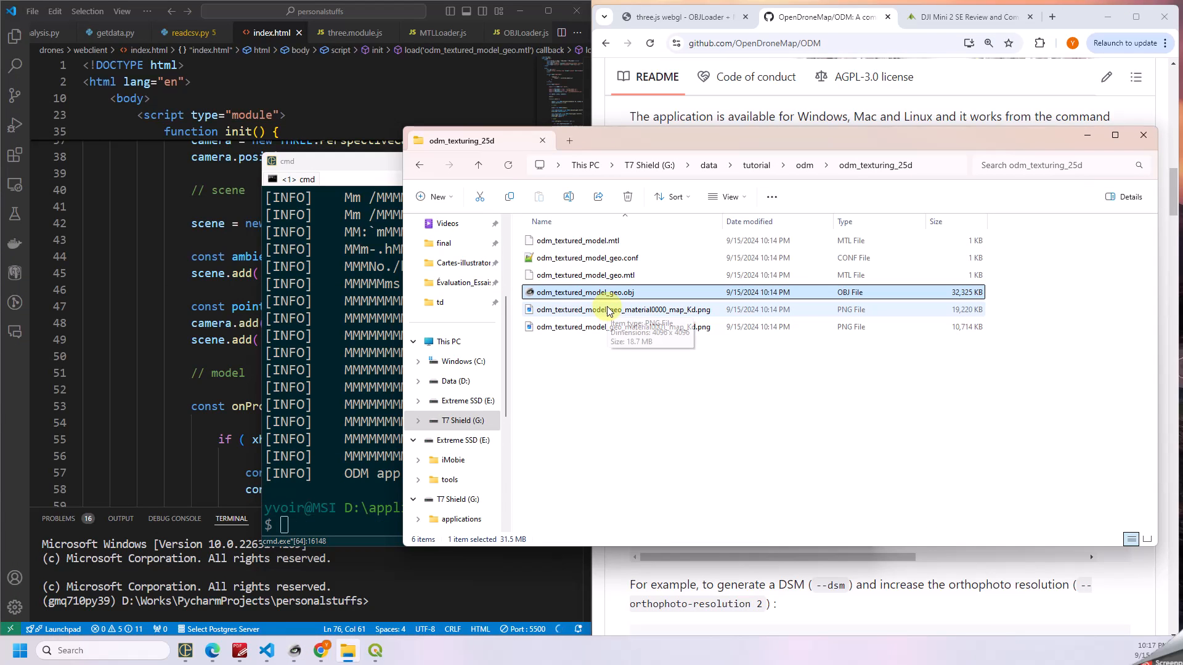
- Search Google for "three js" in a new Chrome tab and go to the Three.js homepage from the results
left_click(688, 20)
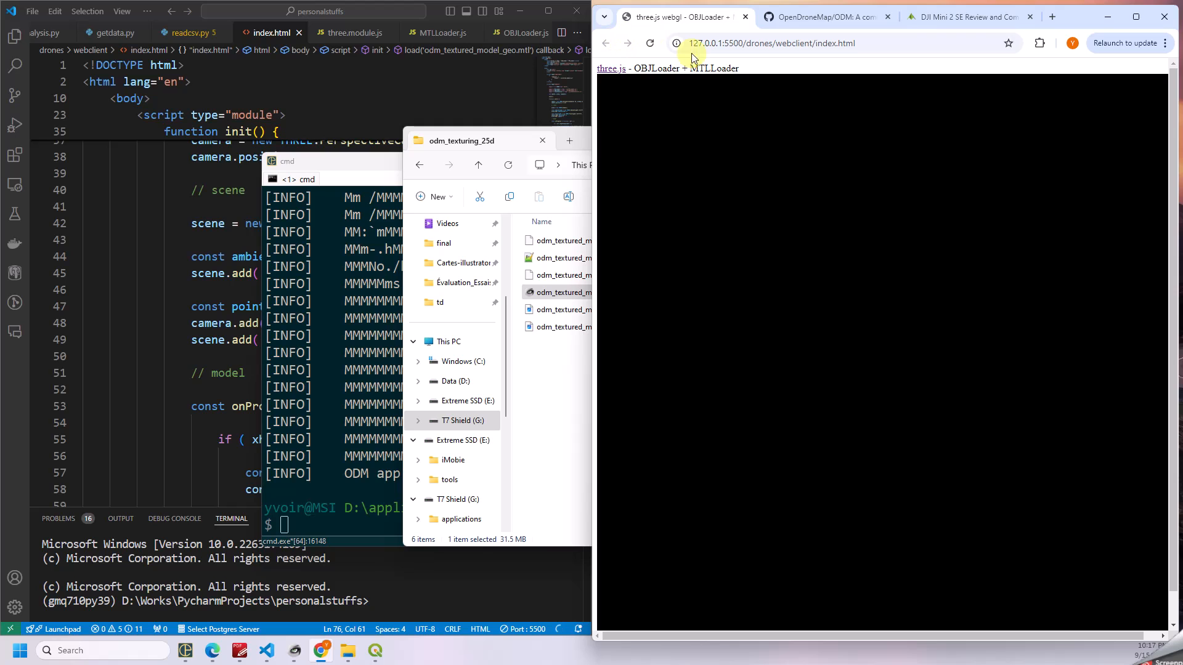
left_click(1051, 17)
left_click(882, 46)
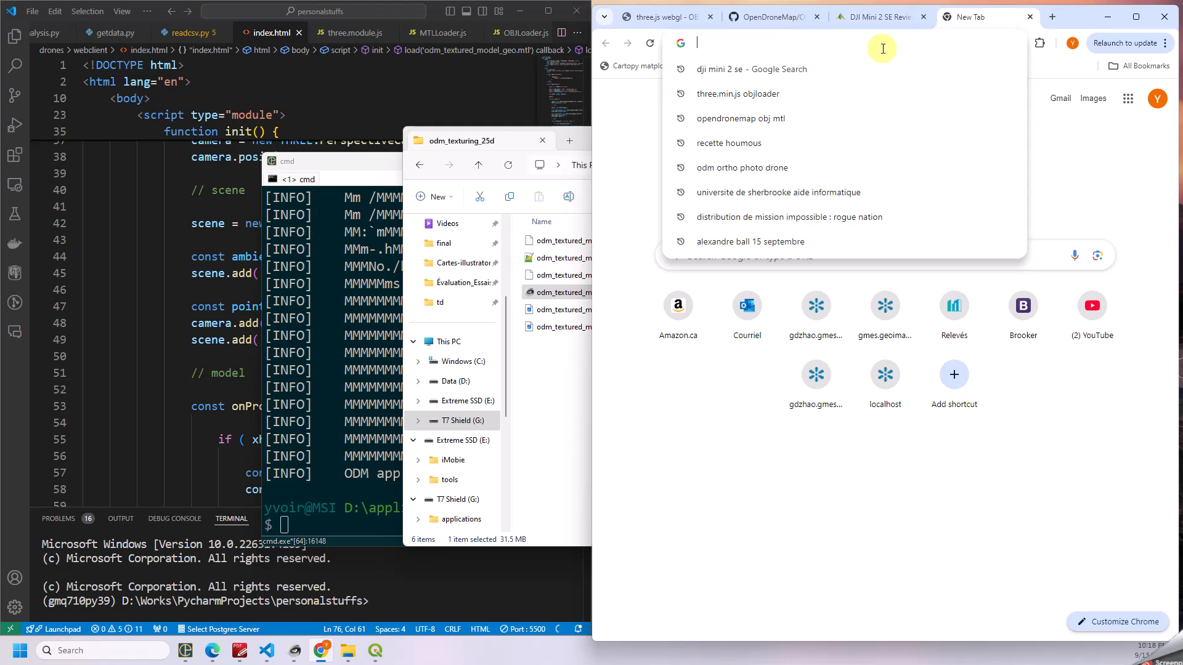
type("three js")
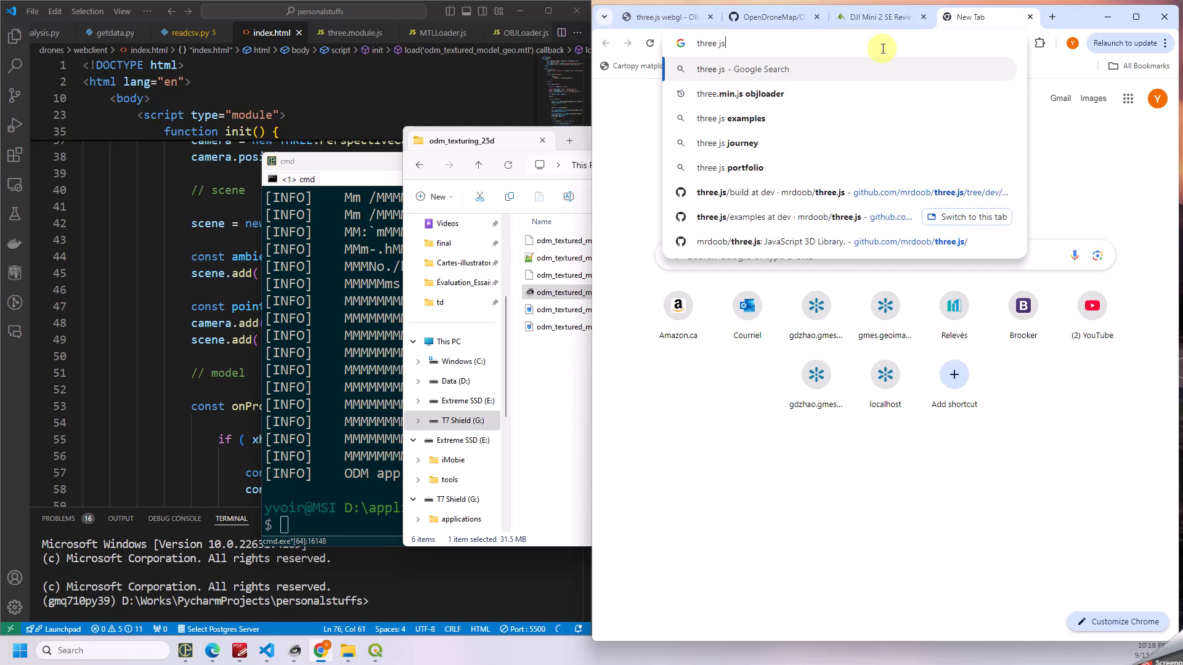
key("Return")
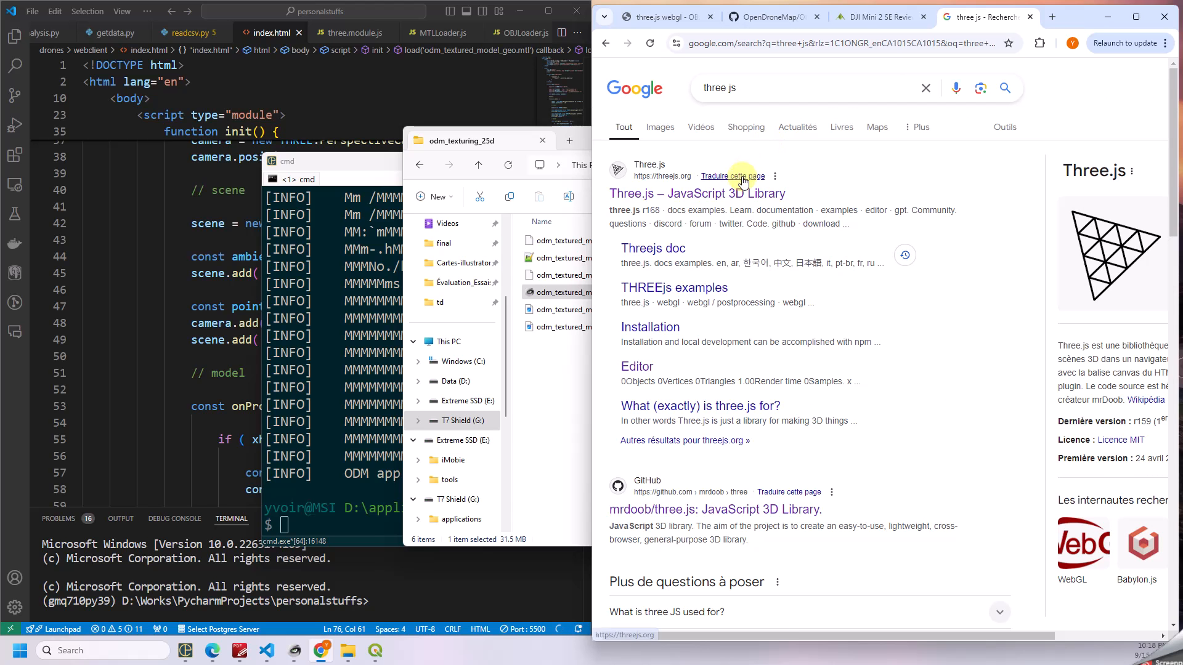
left_click(736, 194)
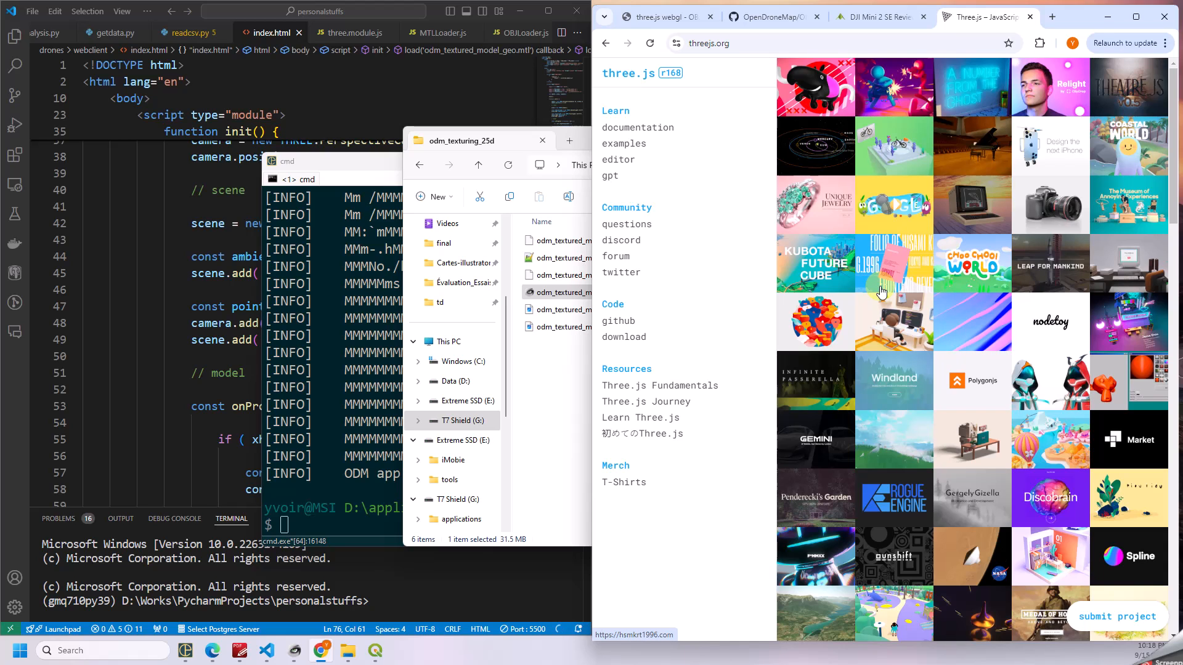
- Review the import map and the MTLLoader, OBJLoader and OrbitControls imports in index.html in VS Code
left_click(516, 138)
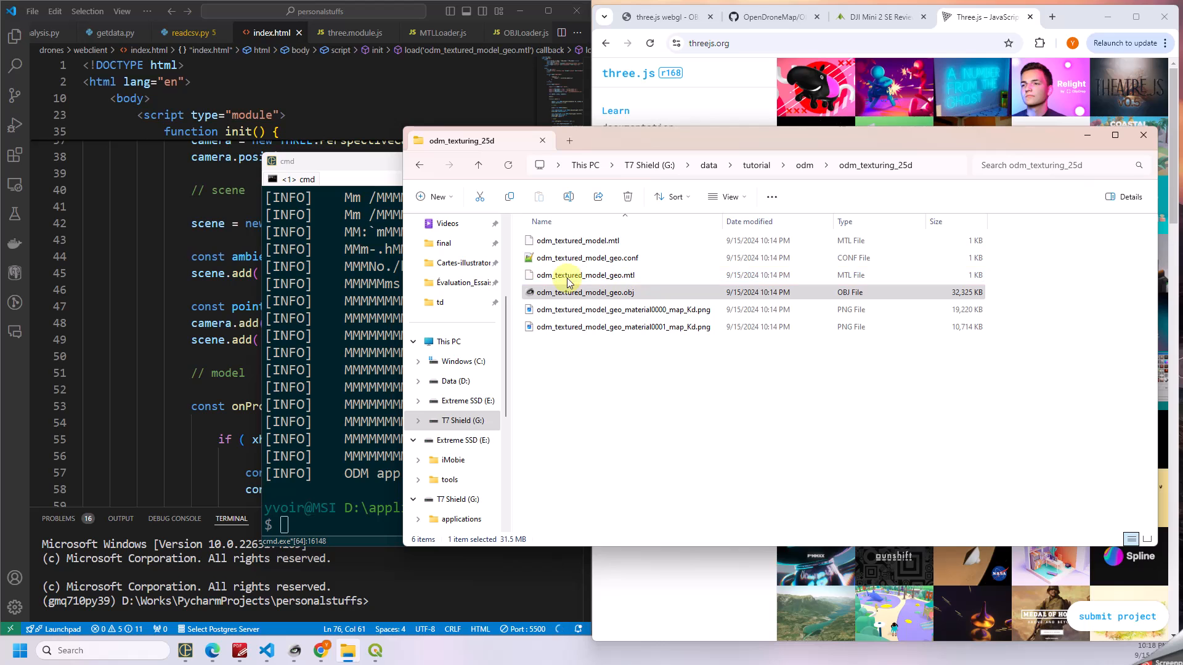
left_click(188, 224)
scroll(287, 280, "up", 10)
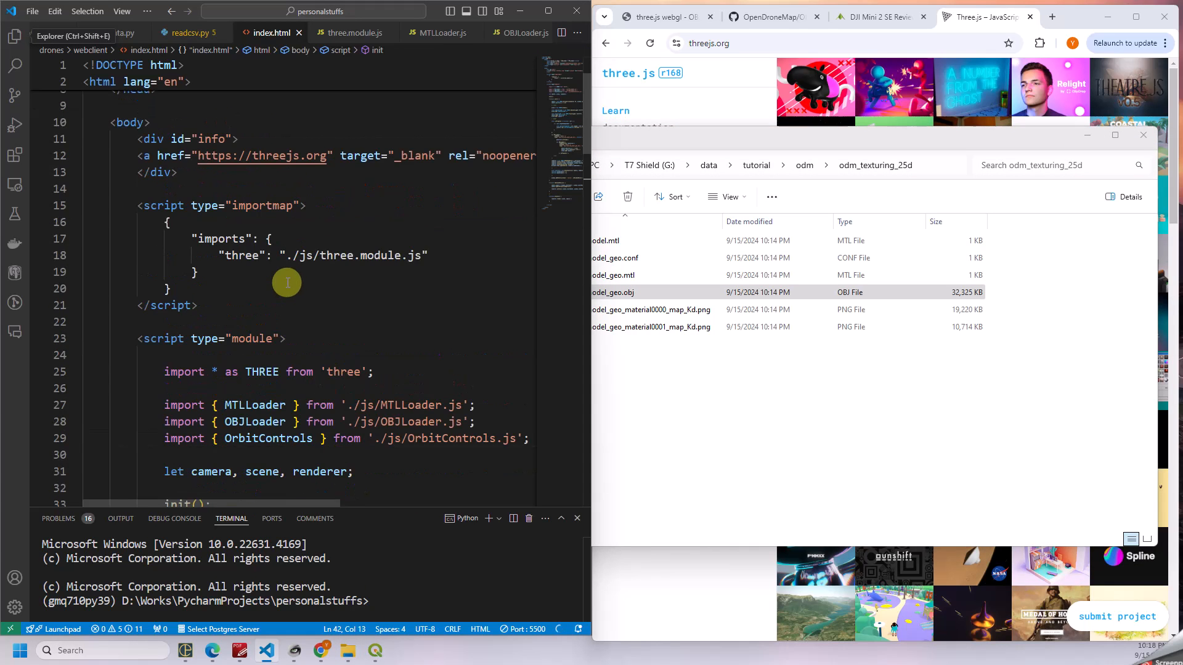
scroll(287, 282, "down", 4)
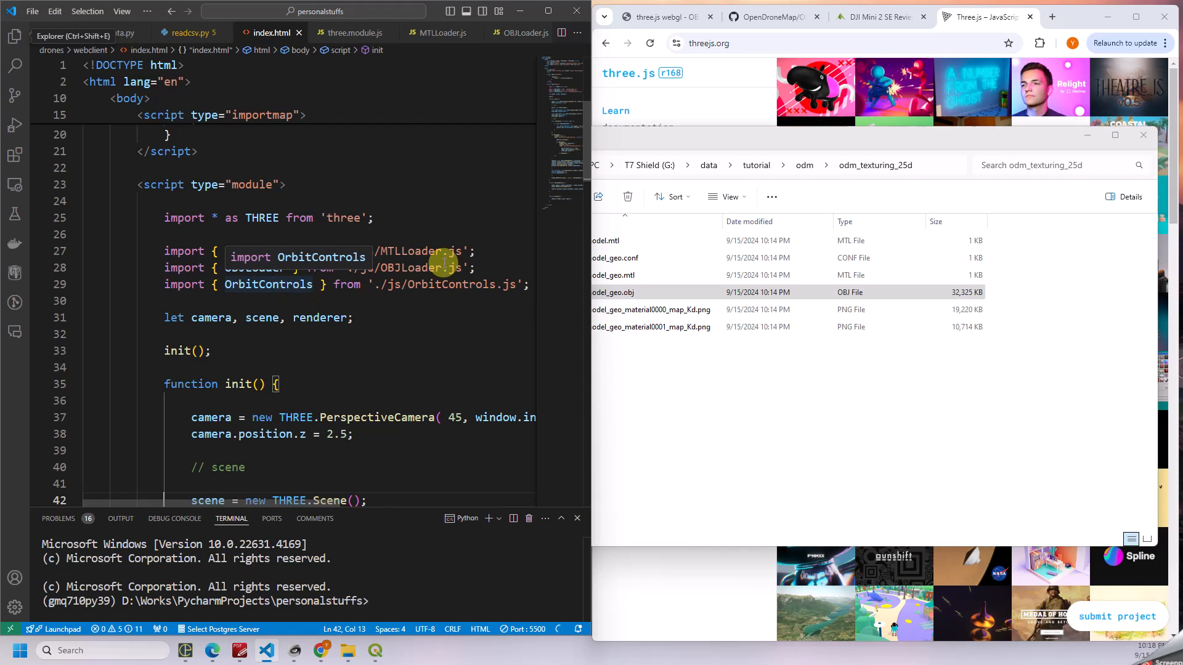
scroll(425, 237, "up", 3)
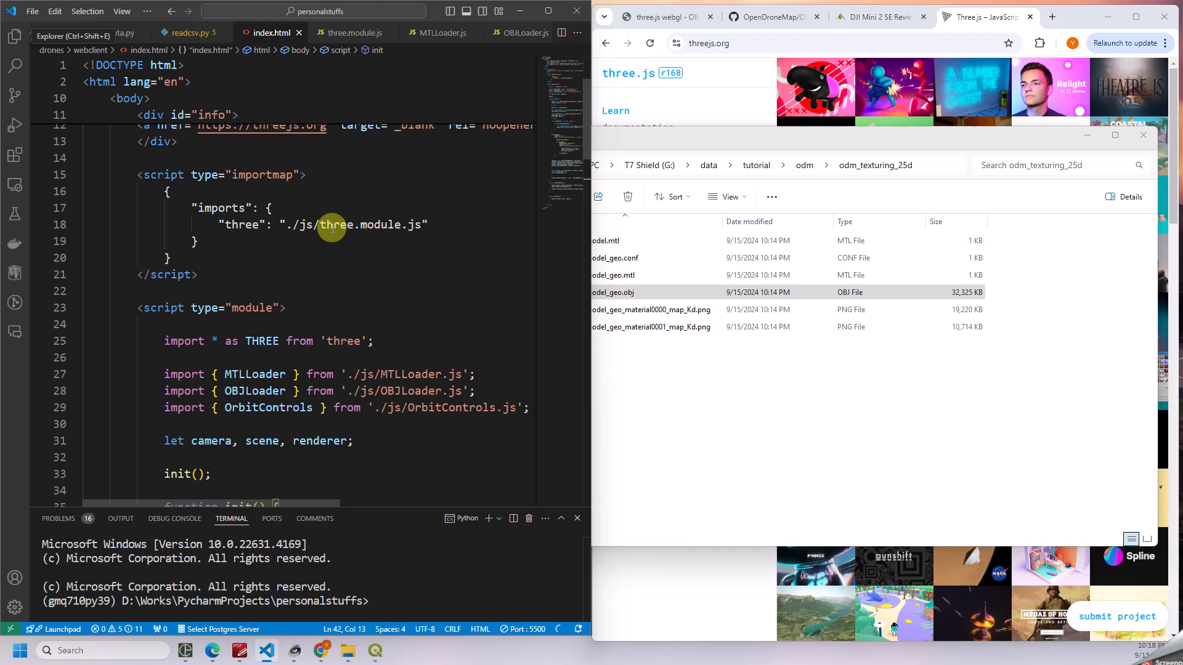
scroll(331, 229, "down", 3)
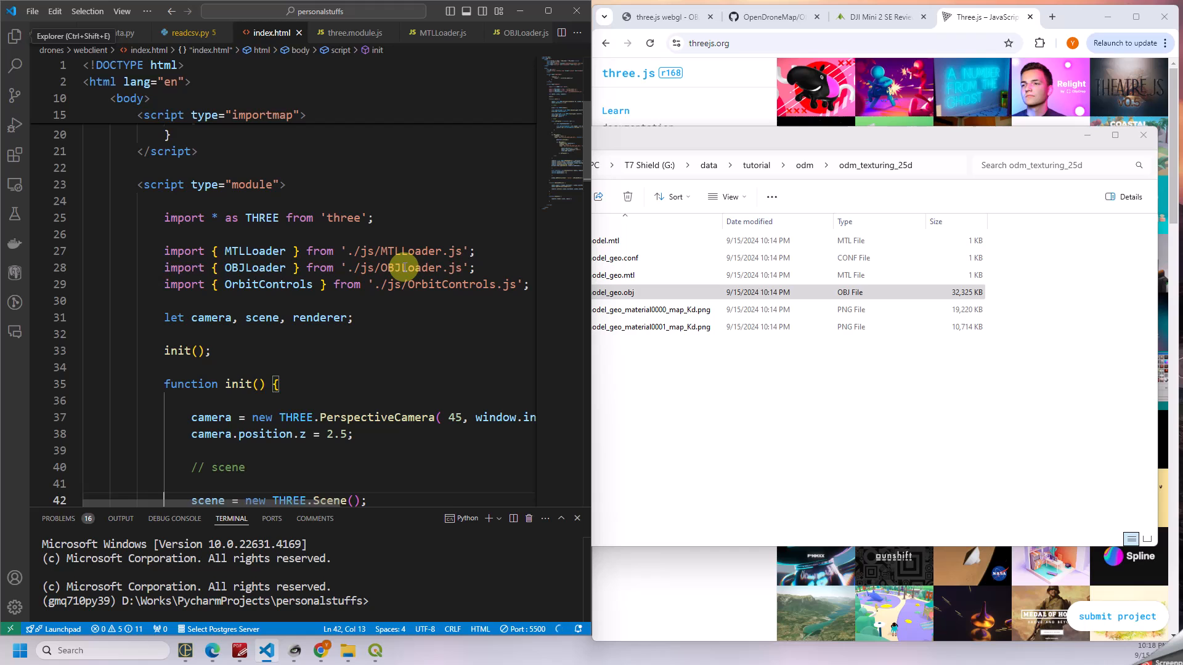
left_click(366, 185)
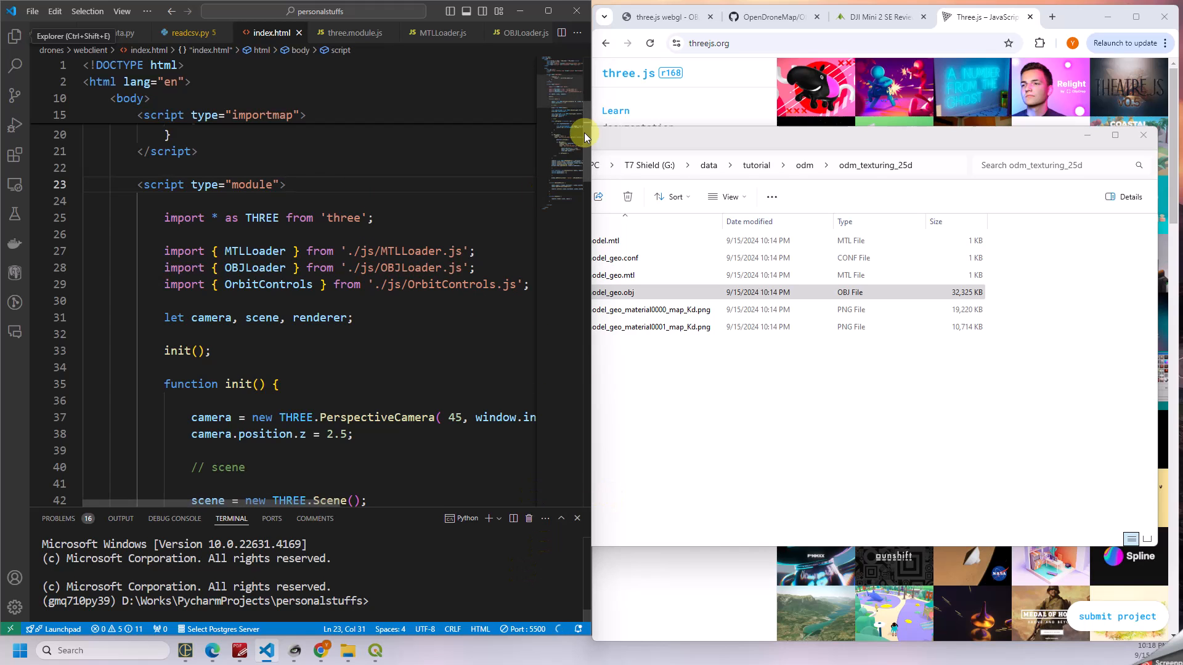
- Switch to the locally served OBJLoader + MTLLoader page in Chrome and orbit the textured models to view their relief
left_click(658, 19)
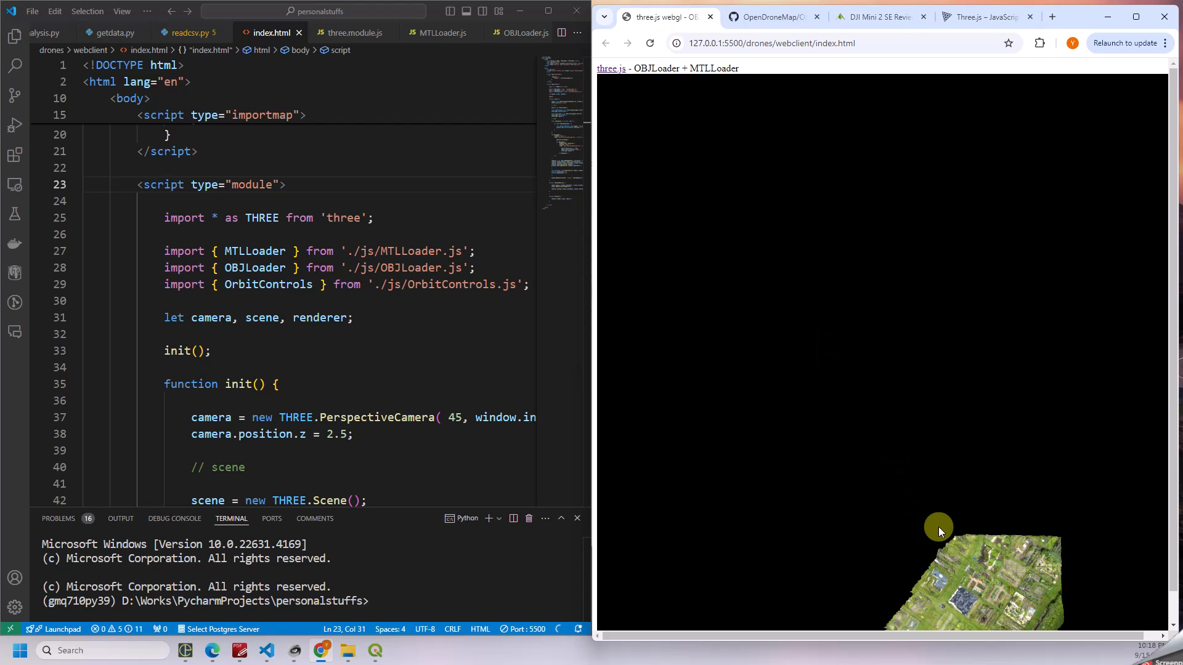
left_click_drag(937, 526, 965, 455)
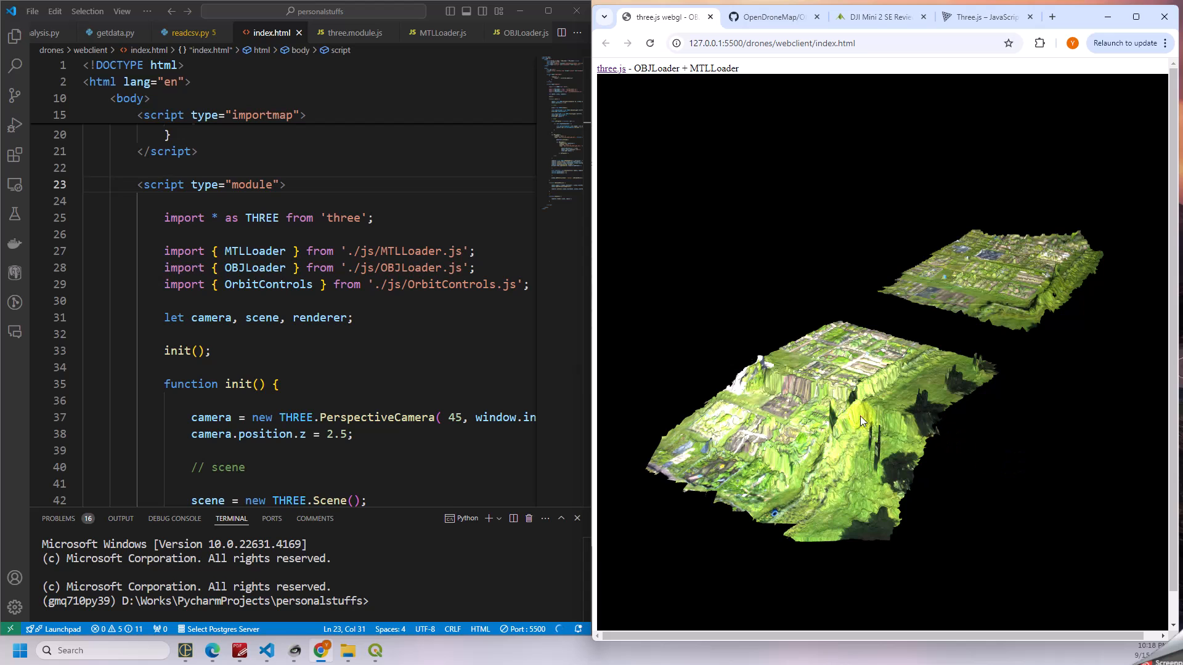
mouse_move(860, 415)
left_mouse_down()
mouse_move(860, 397)
mouse_move(862, 411)
left_mouse_up()
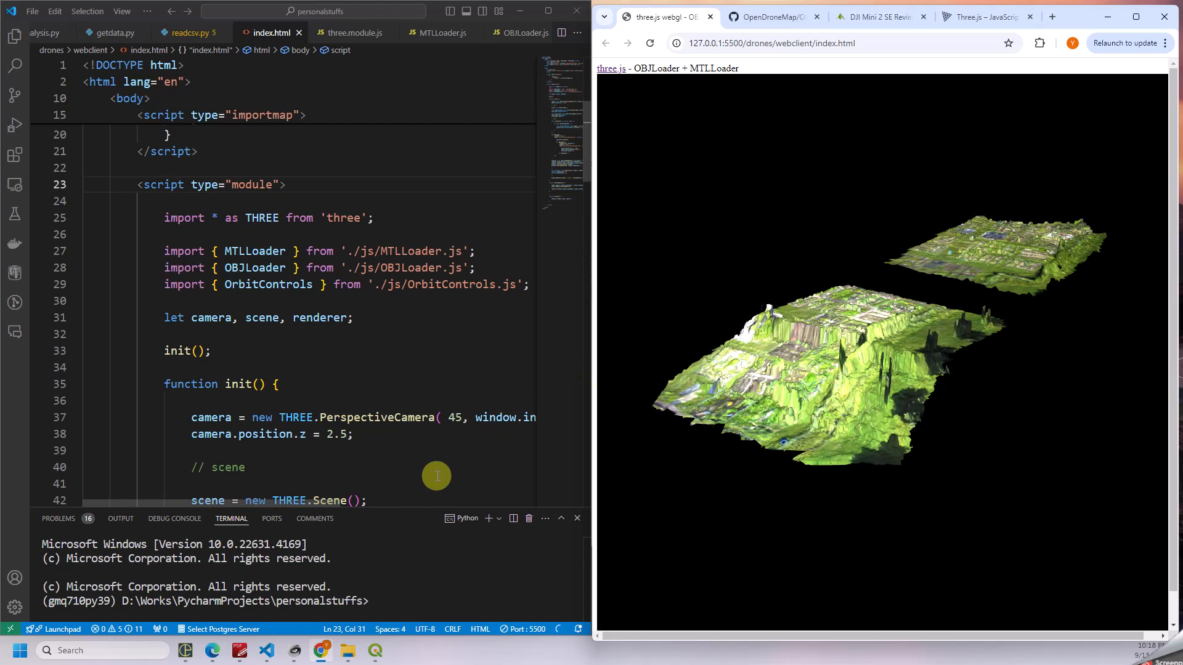
- Switch to QGIS and replace the odm_orthophoto.original layer with a newly loaded odm_orthophoto.original raster
left_click(378, 658)
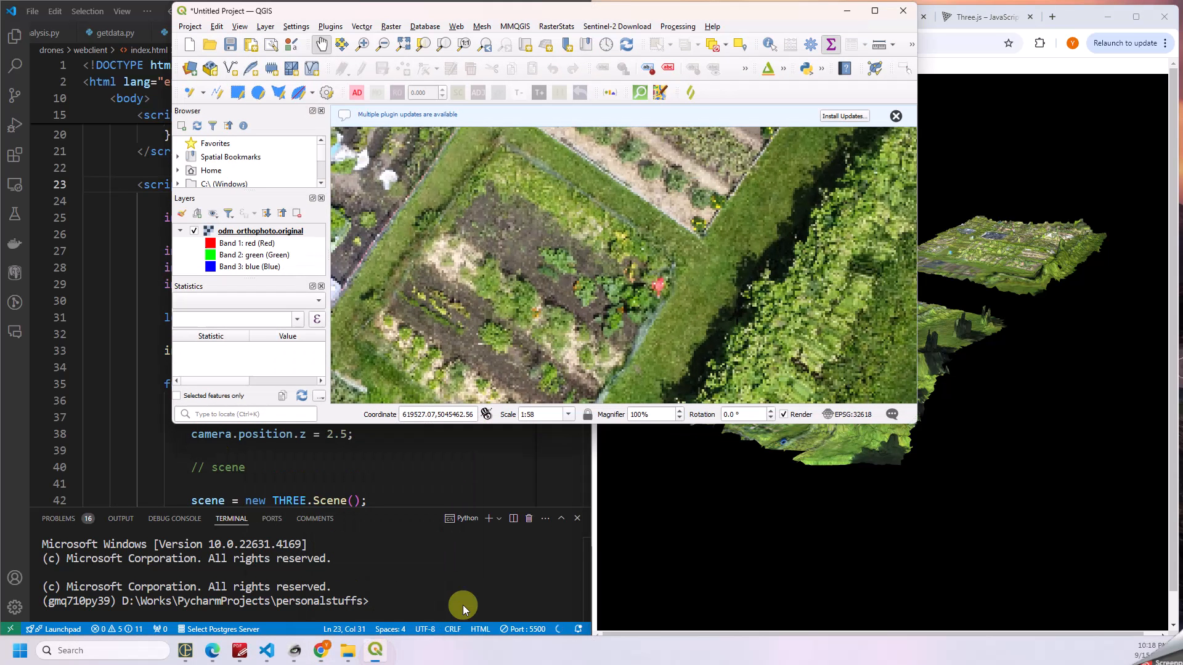
left_click(238, 232)
right_click(238, 232)
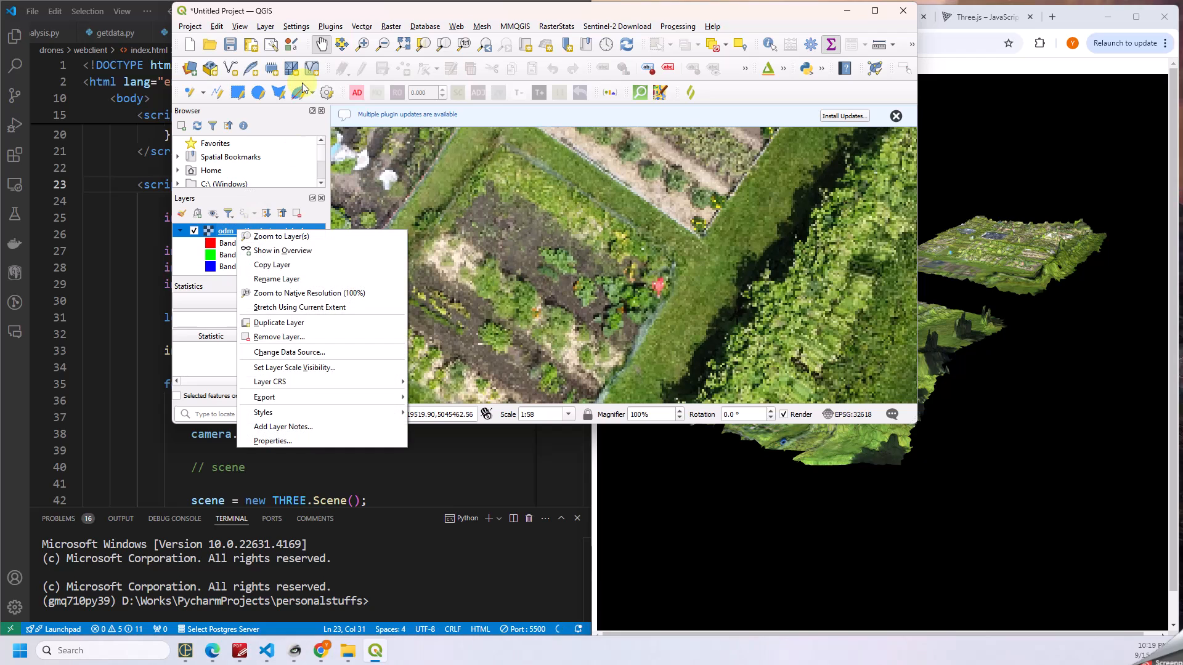
left_click(297, 213)
left_click(544, 235)
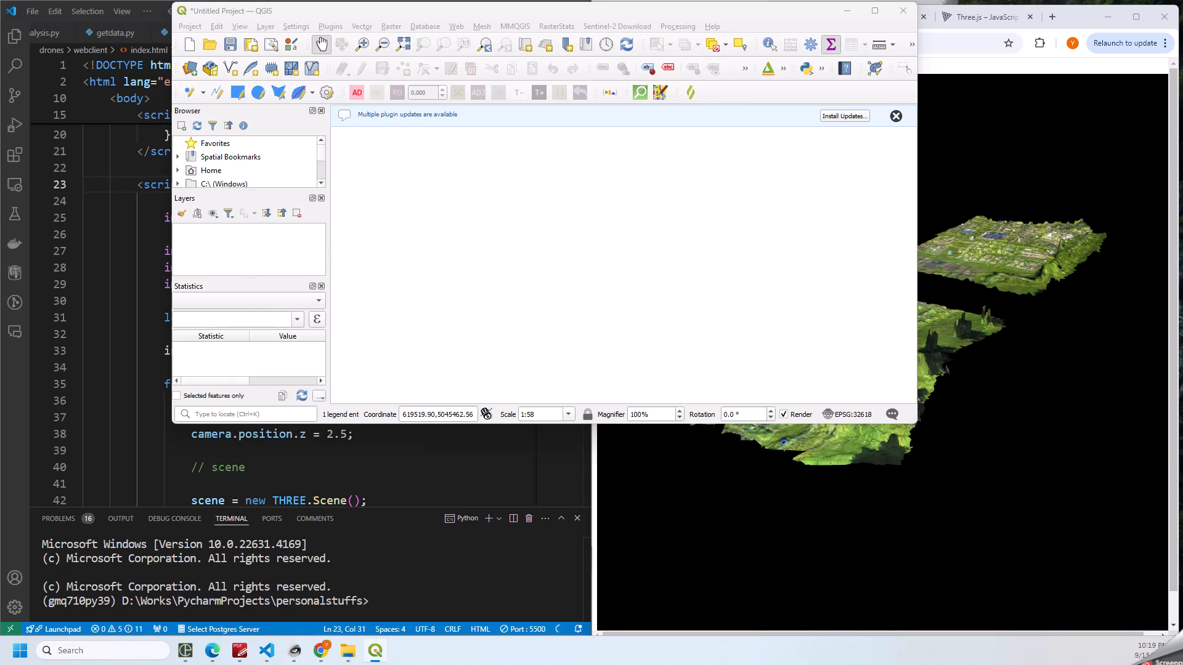
left_click_drag(579, 246, 585, 272)
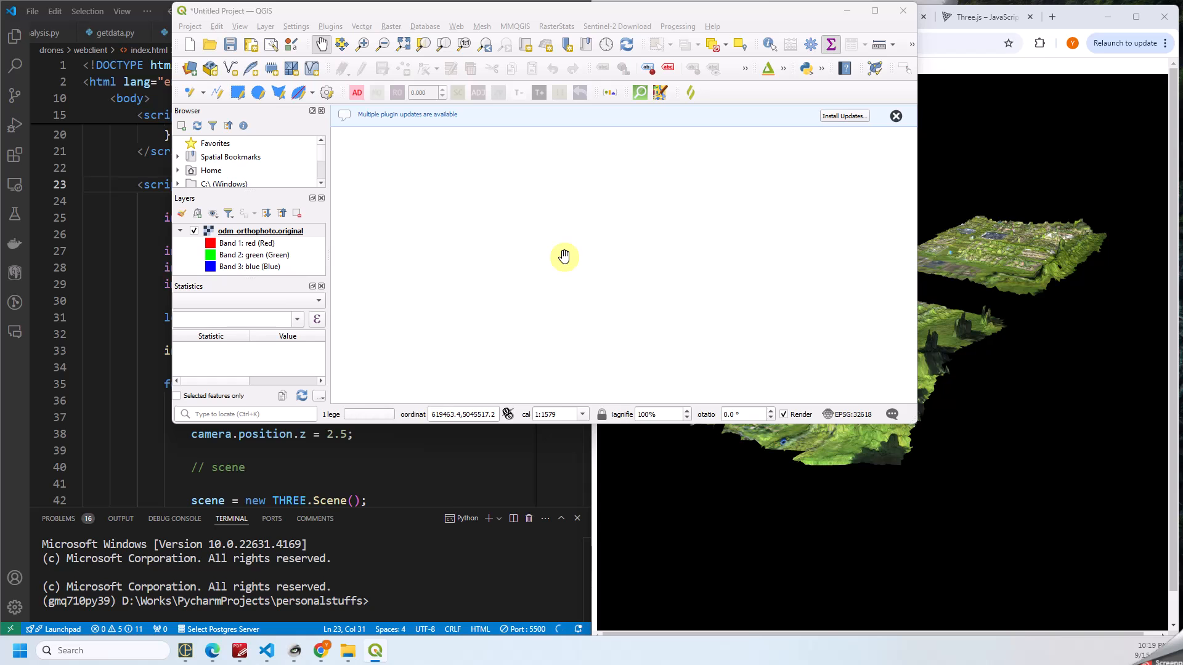
- Examine the orthophoto's detail up close in the garden plot beside the dark-roofed structure
scroll(612, 251, "up", 3)
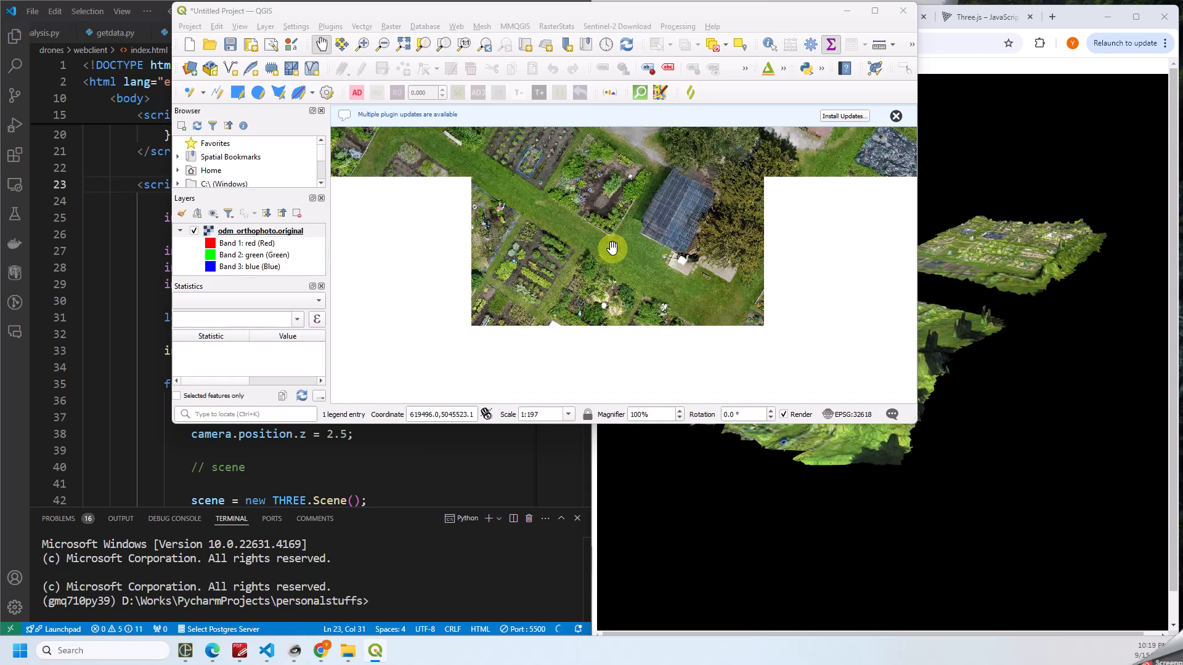
scroll(612, 248, "down", 1)
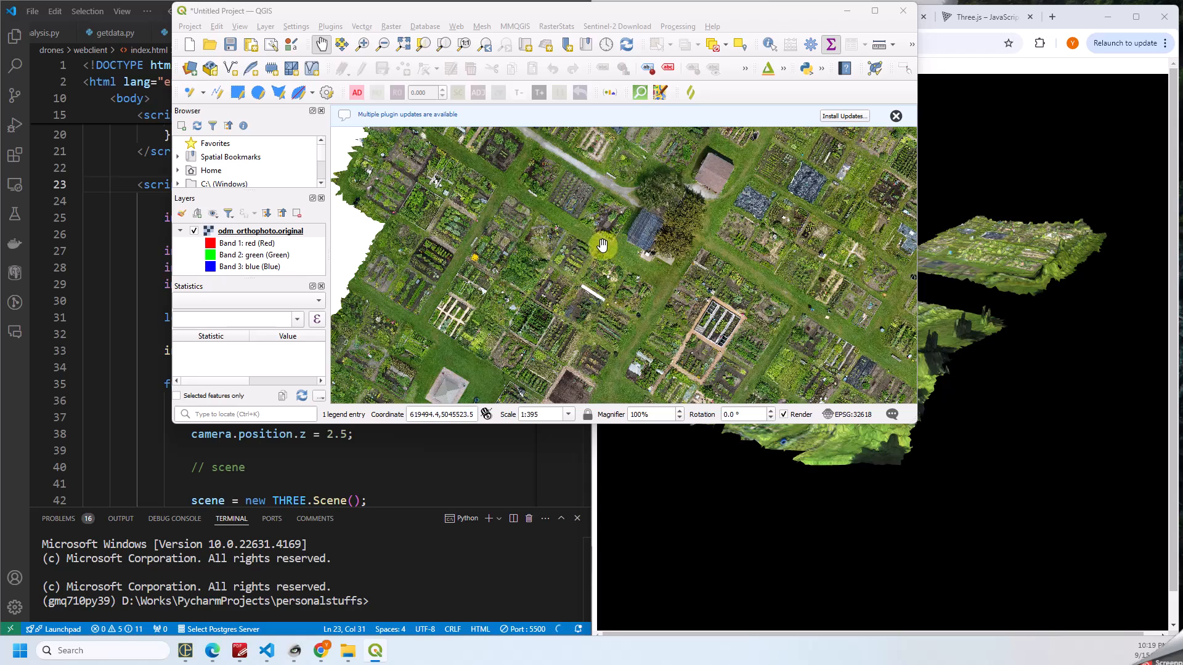
scroll(606, 246, "up", 2)
scroll(677, 246, "up", 1)
left_click_drag(656, 291, 637, 333)
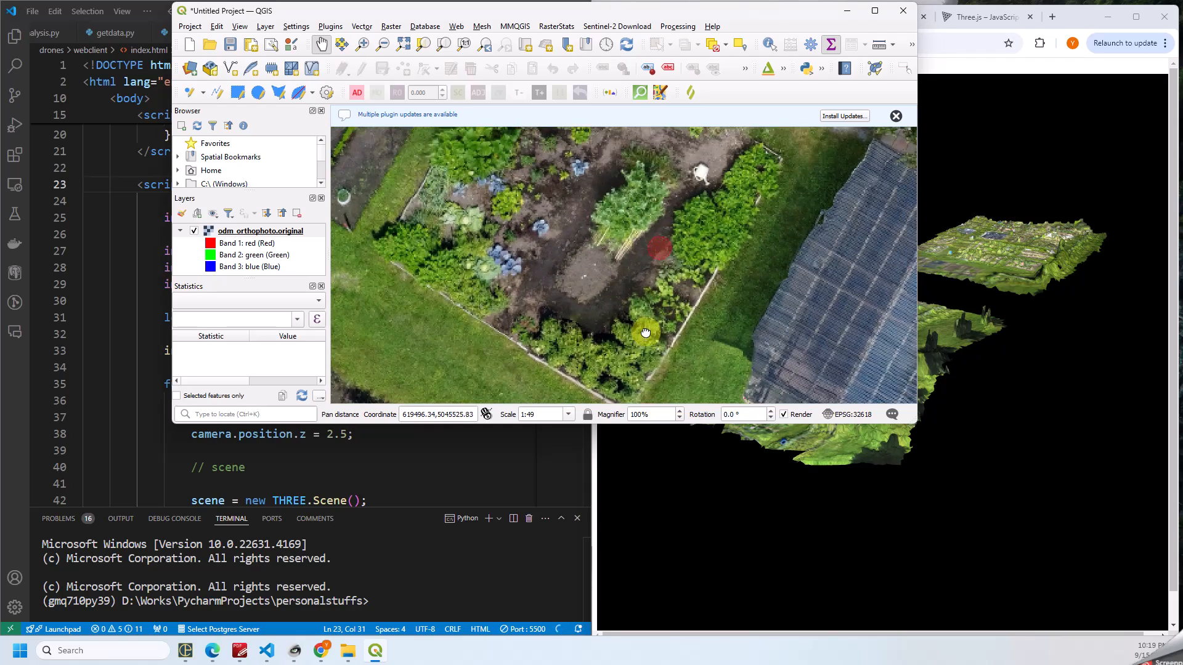
left_click_drag(634, 245, 634, 285)
scroll(572, 279, "up", 1)
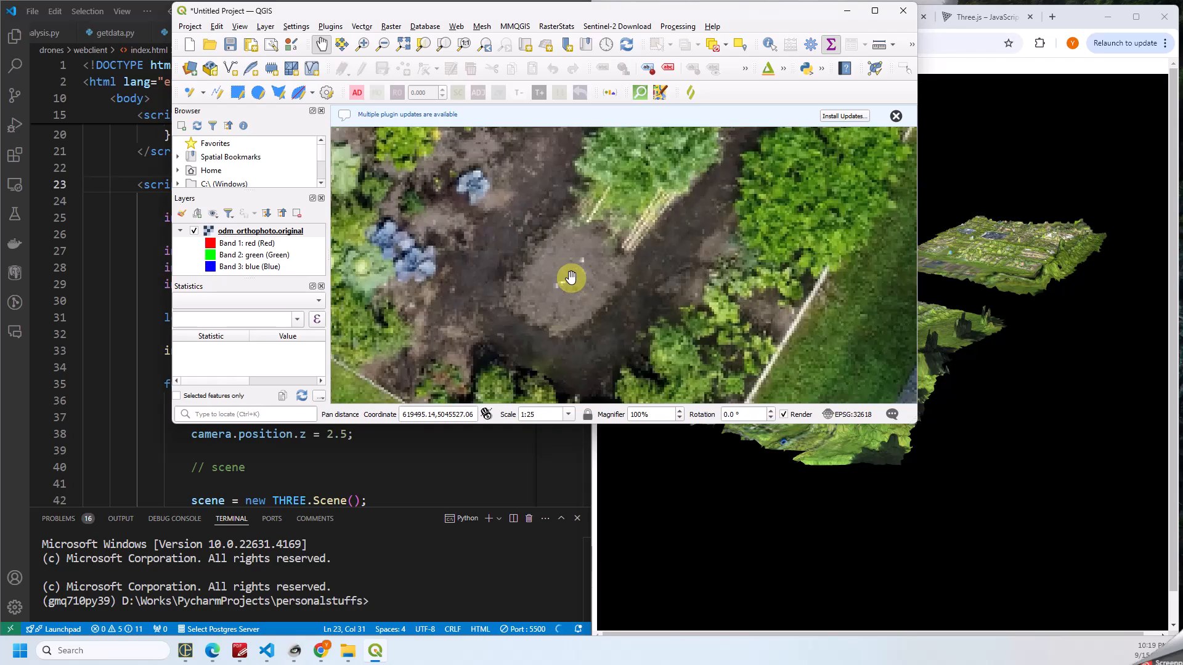
scroll(571, 277, "down", 1)
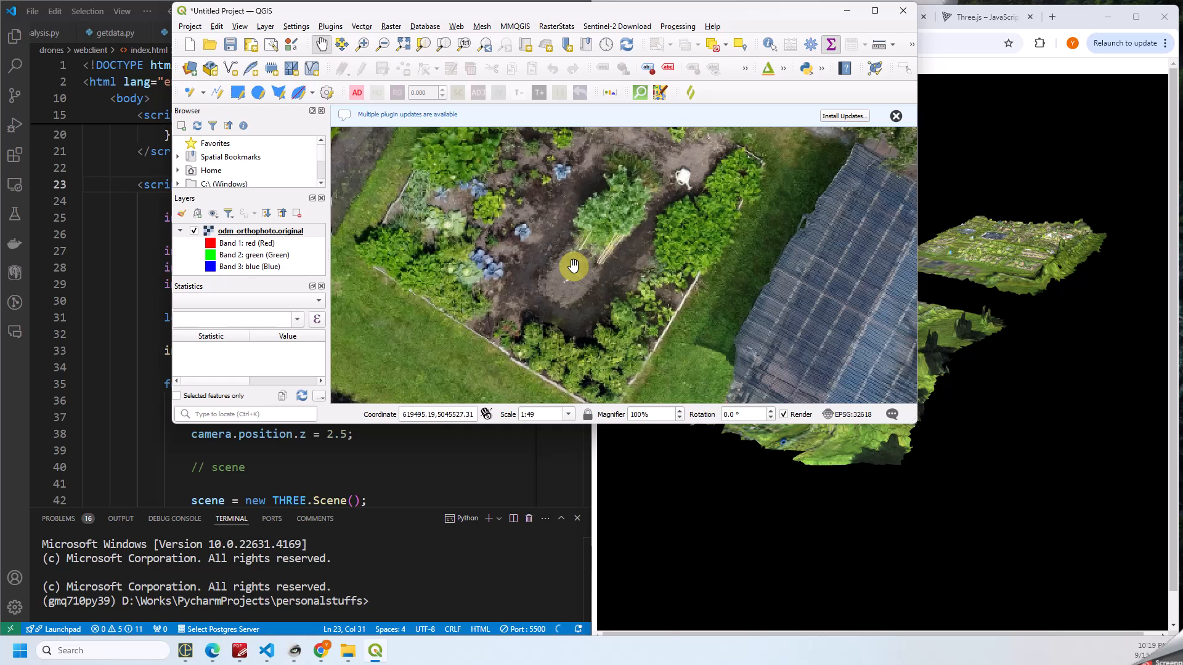
- Inspect the neighbouring garden plots across the orthophoto, including the planted rows around the blue-framed bed
left_click_drag(544, 246, 617, 277)
left_click_drag(533, 227, 628, 325)
left_click_drag(481, 242, 546, 299)
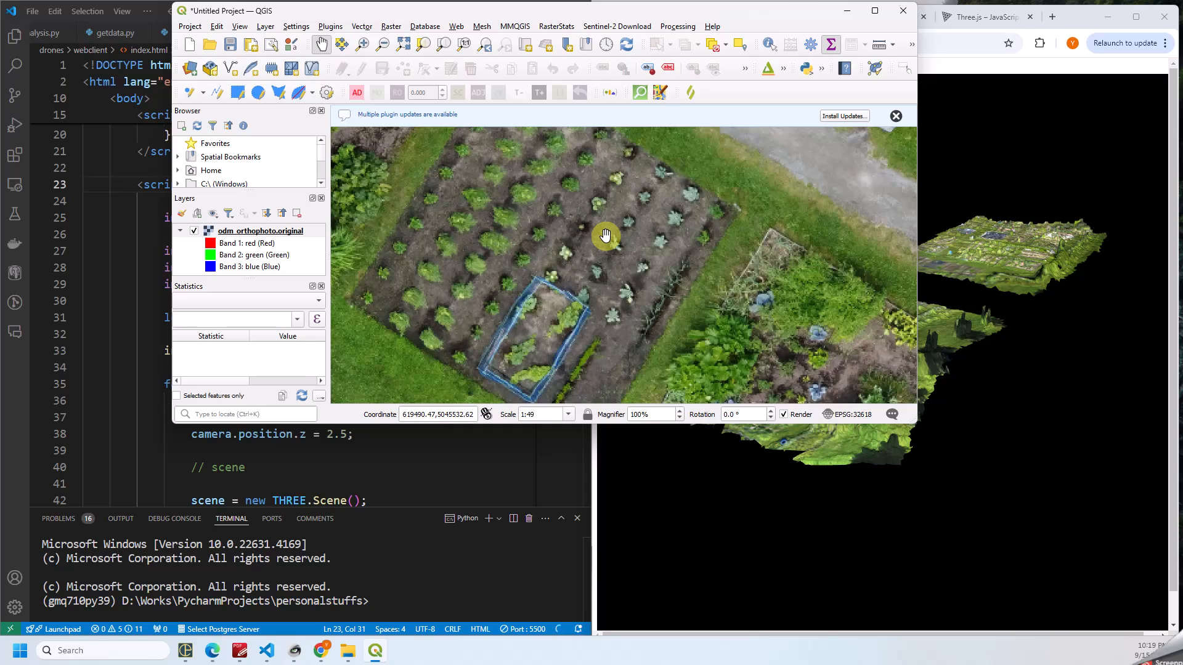
scroll(605, 235, "down", 3)
left_click_drag(605, 232, 505, 321)
left_click_drag(703, 238, 697, 288)
scroll(624, 266, "up", 2)
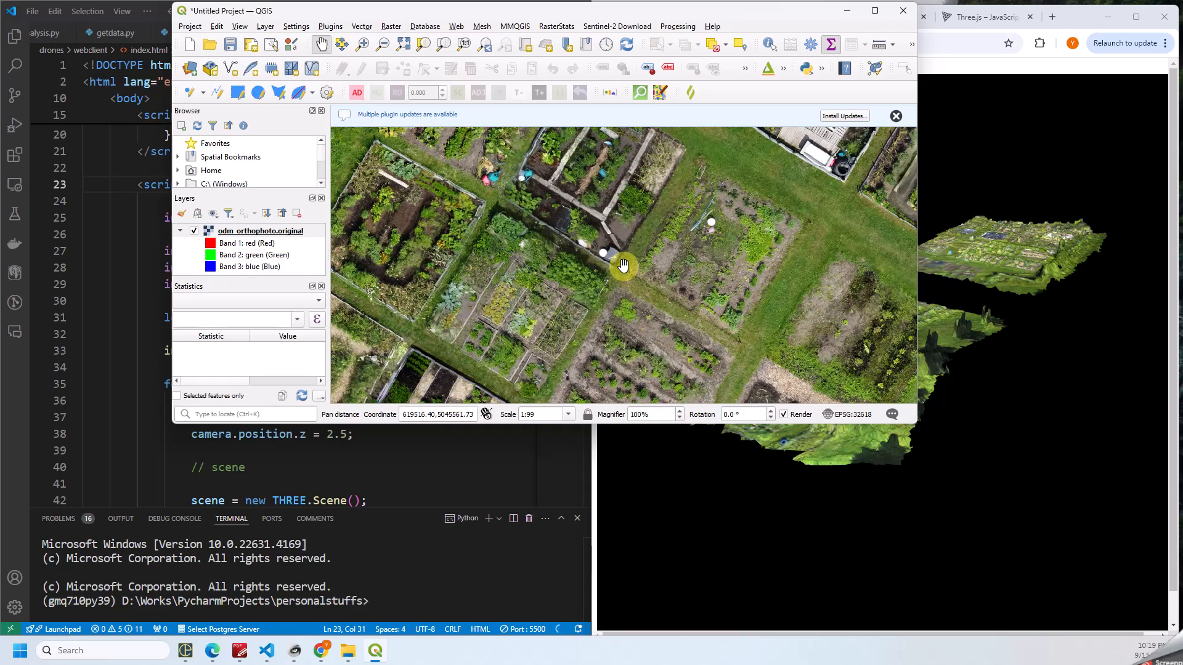